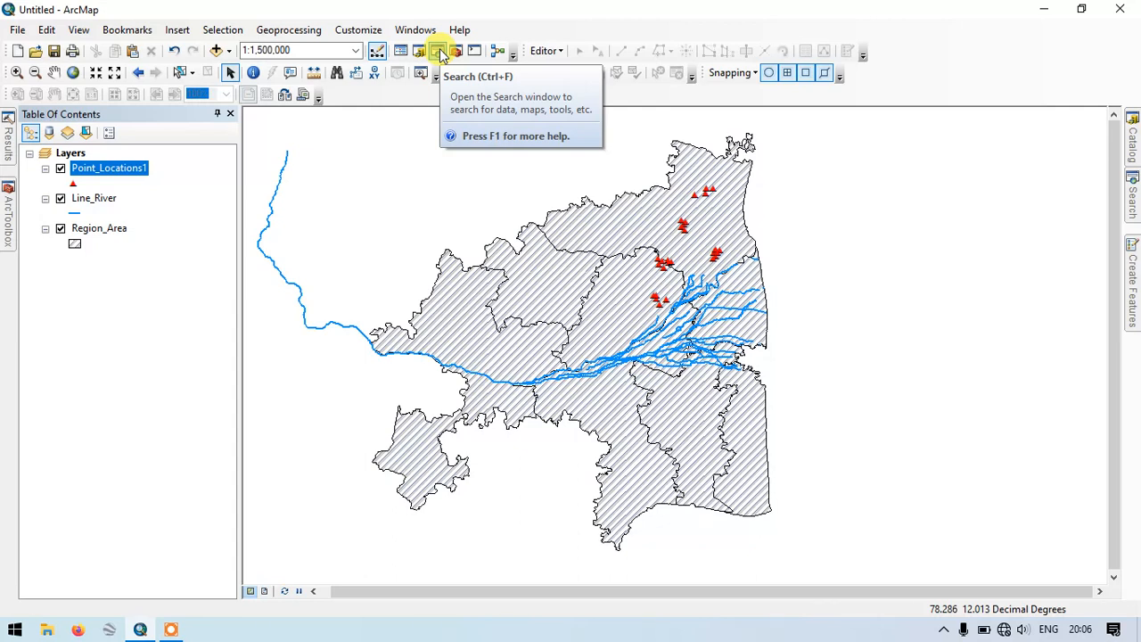
- Search for 'delete field' tools and review the query text in the Search window
left_click(438, 52)
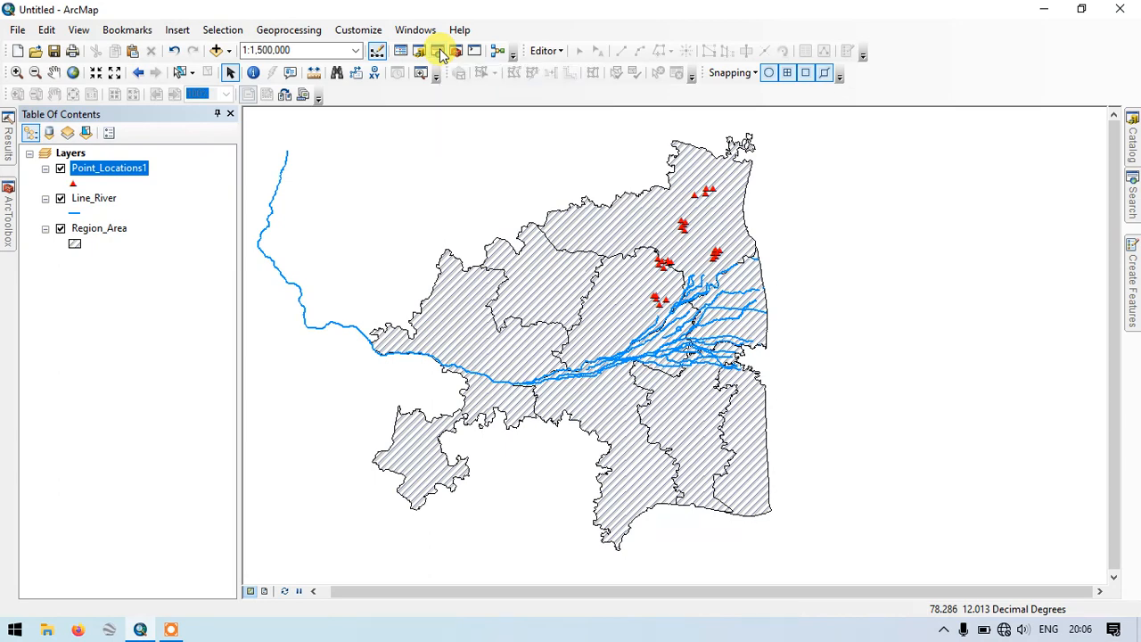
left_click(960, 176)
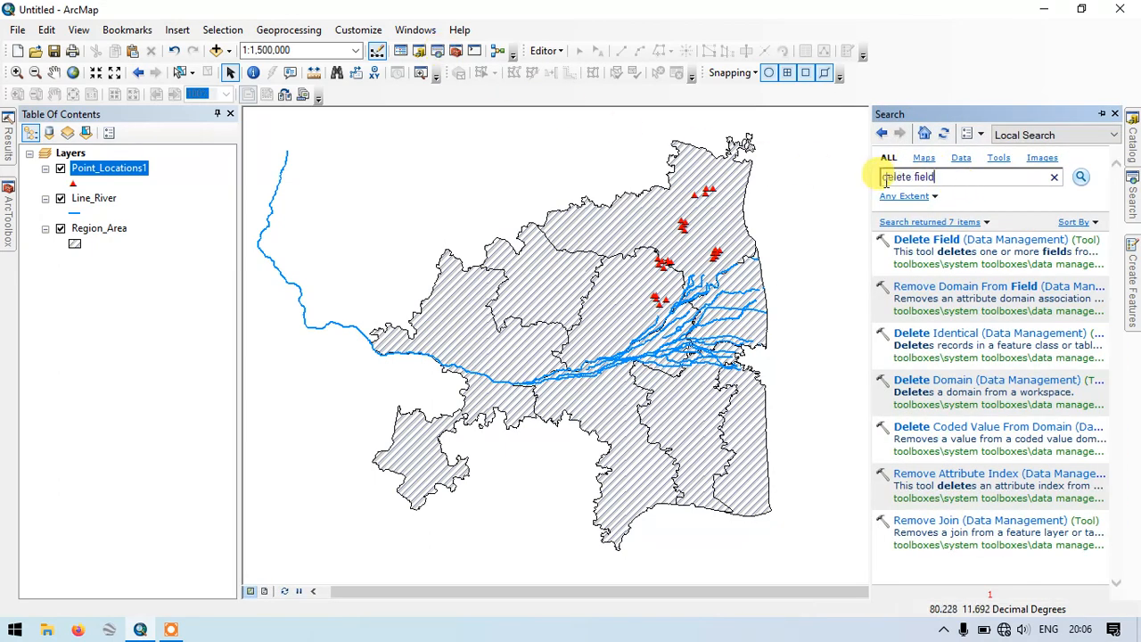
left_click_drag(883, 176, 960, 176)
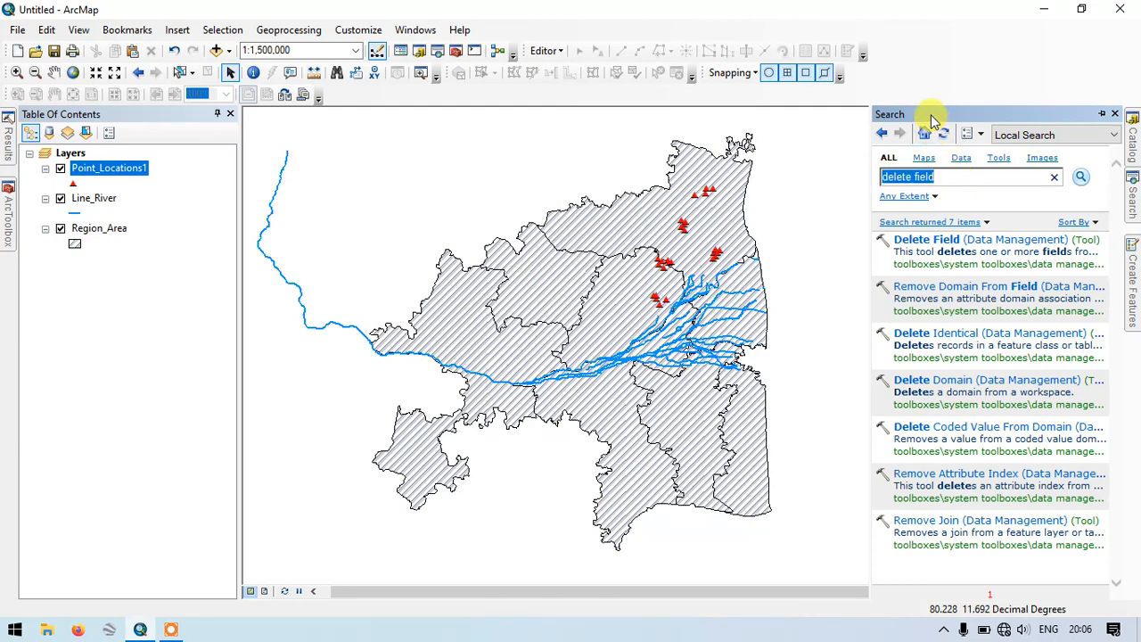
left_click(952, 176)
left_click_drag(952, 176, 942, 176)
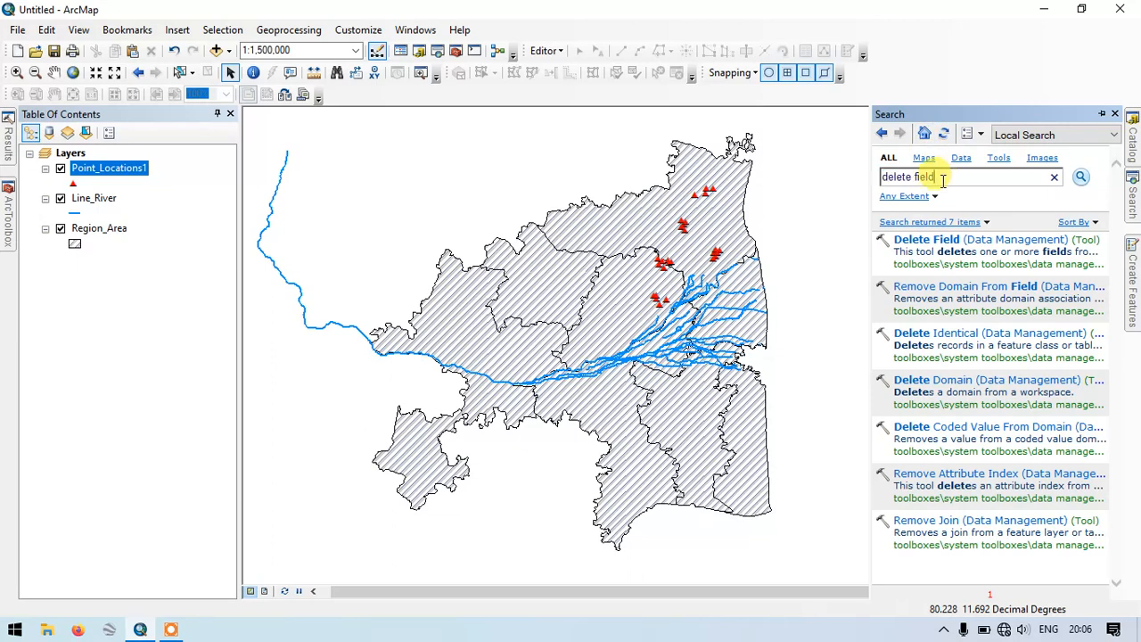
- Locate Delete Field under Data Management Tools > Fields in ArcToolbox, then let the panel auto-hide
left_click(7, 192)
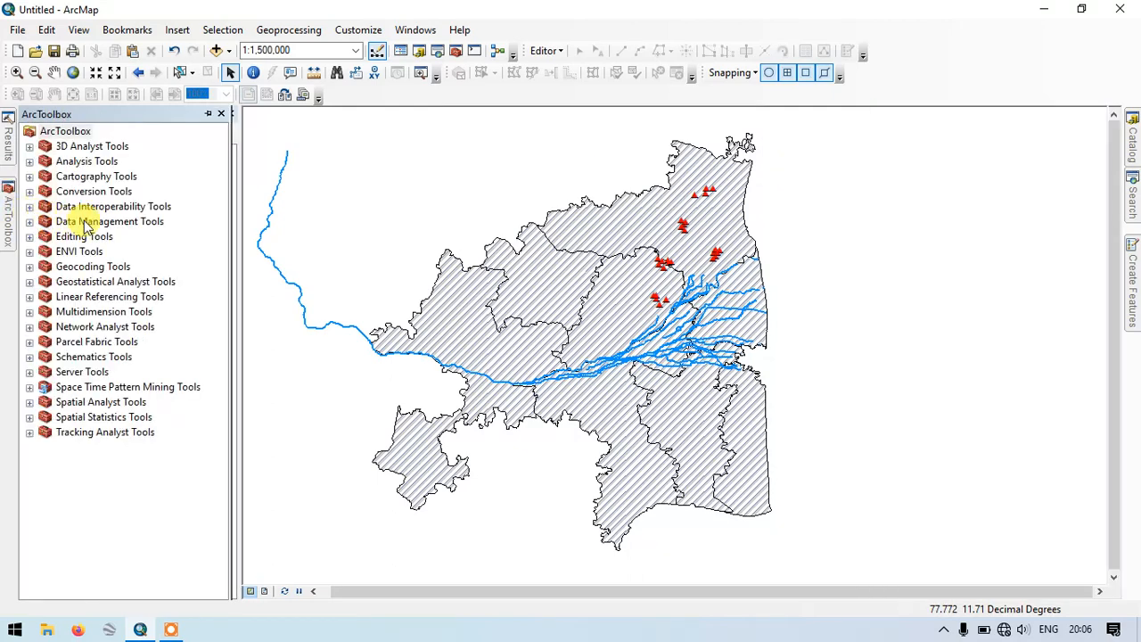
left_click(71, 221)
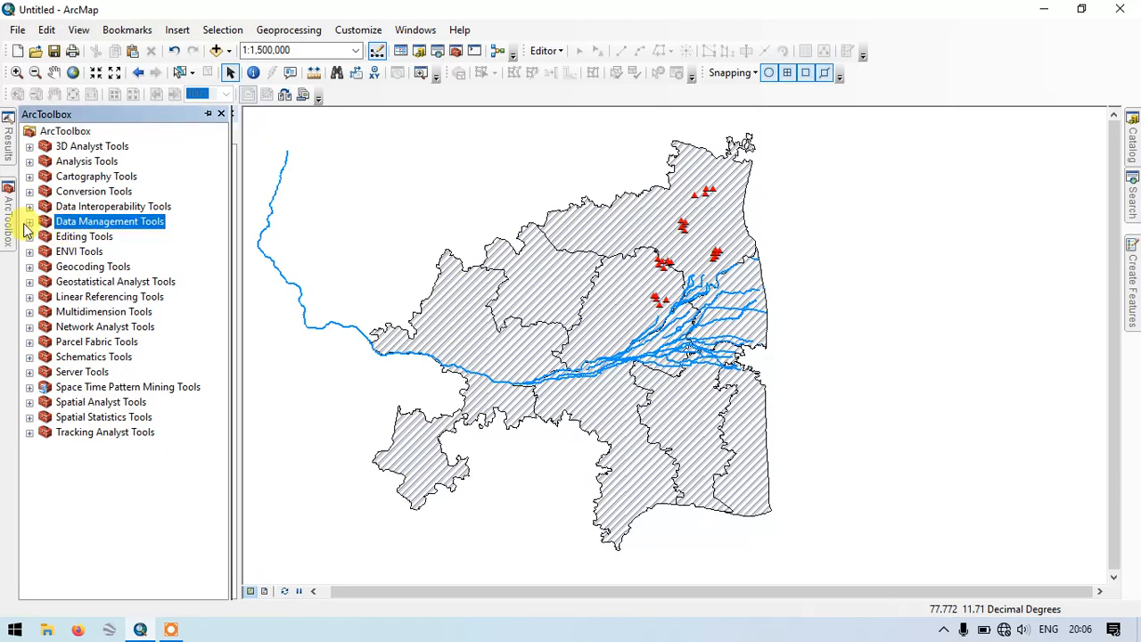
left_click(29, 222)
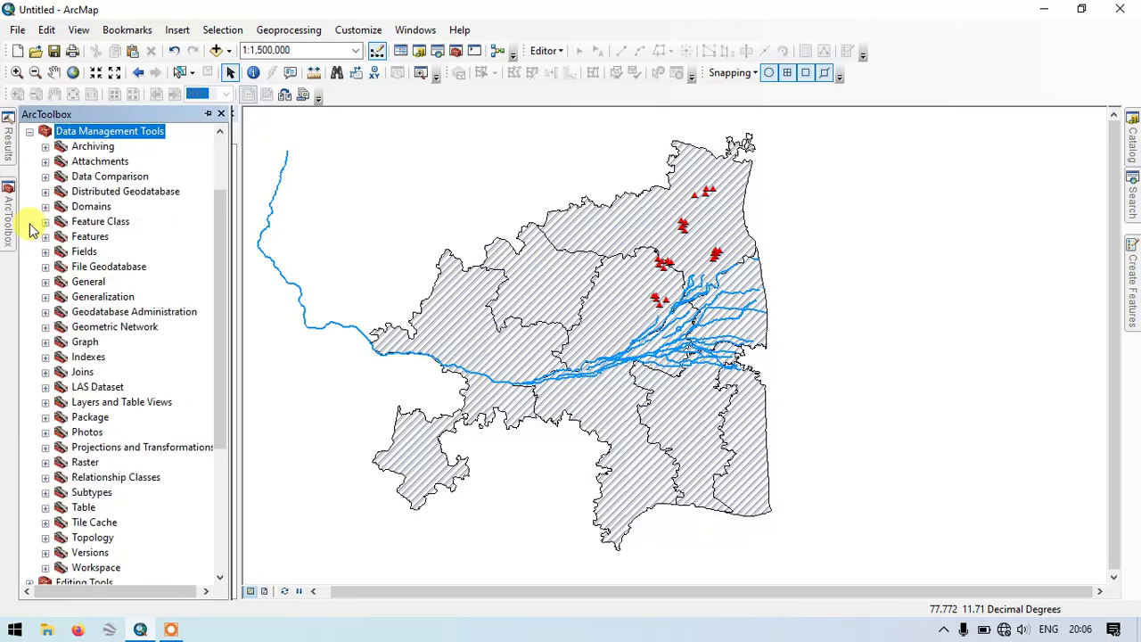
left_click(85, 251)
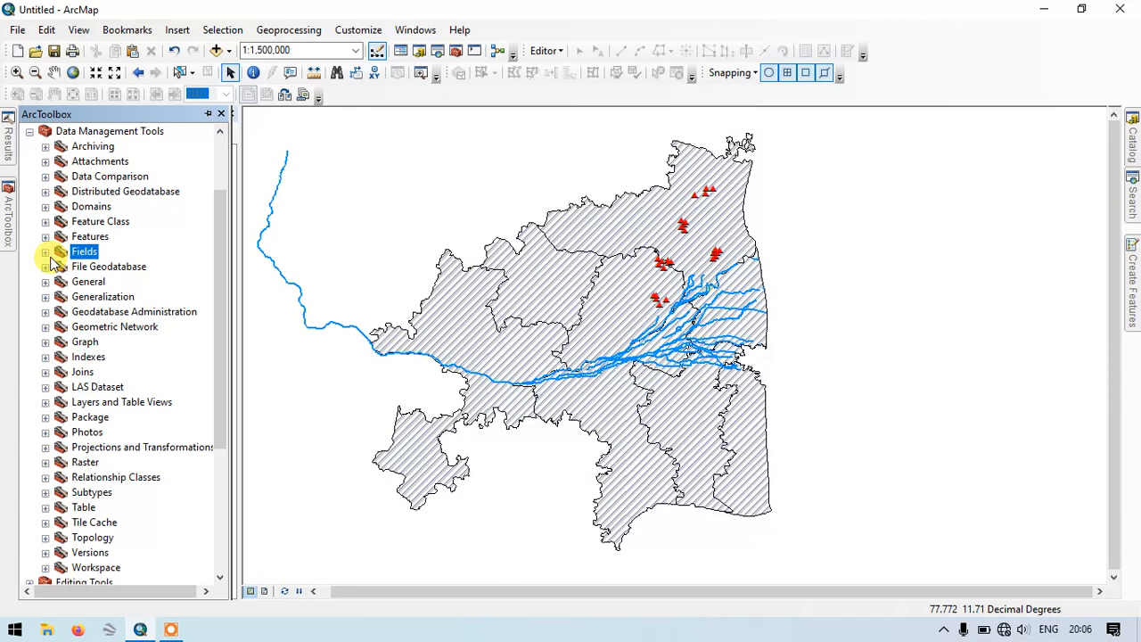
left_click(46, 252)
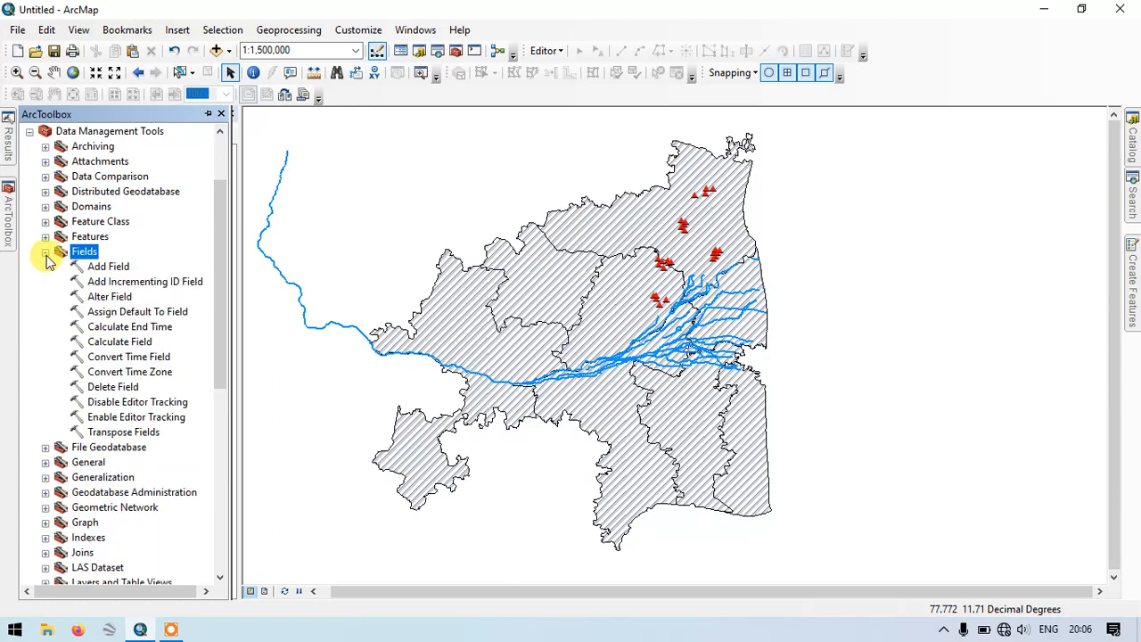
left_click(107, 387)
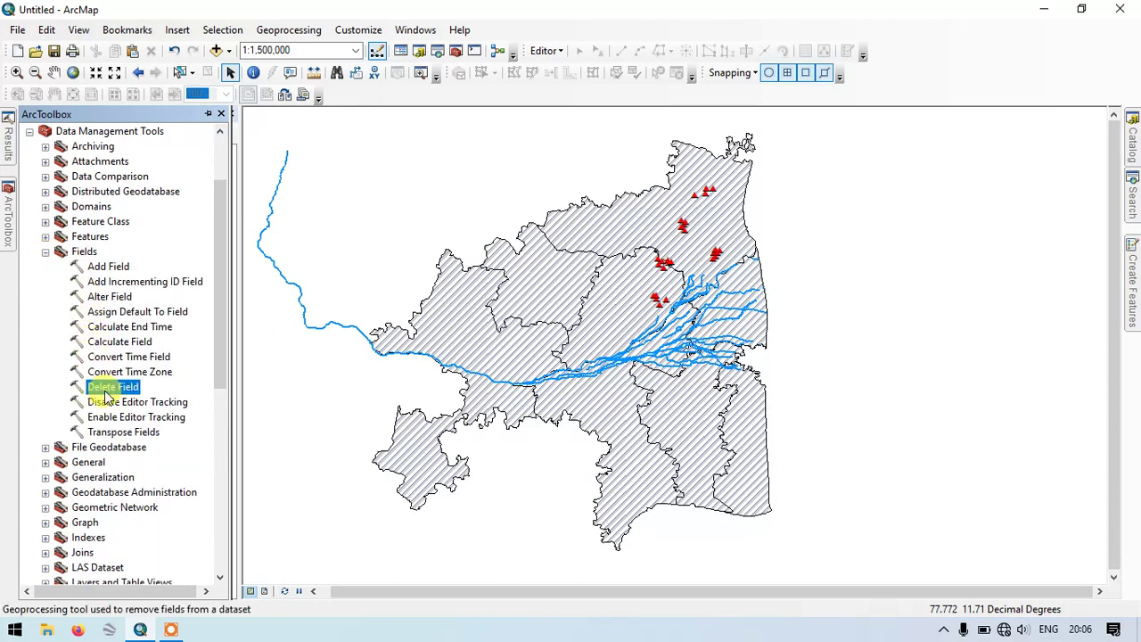
left_click(208, 114)
left_click(208, 114)
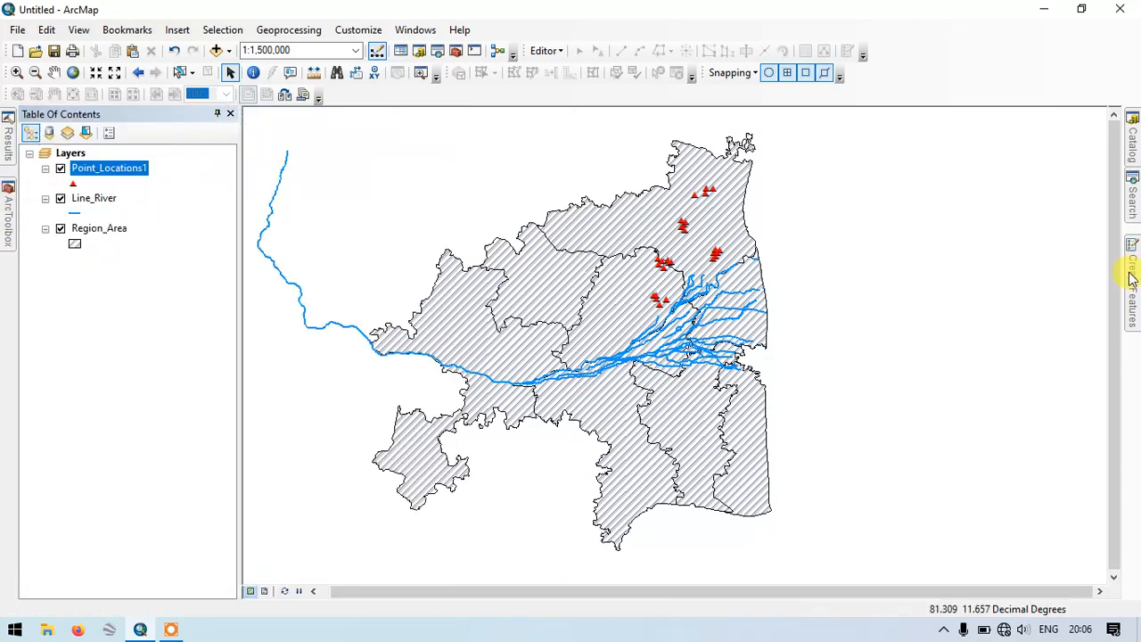
- Launch Delete Field from the search results and set Point_Locations1 as the input table
left_click(1132, 191)
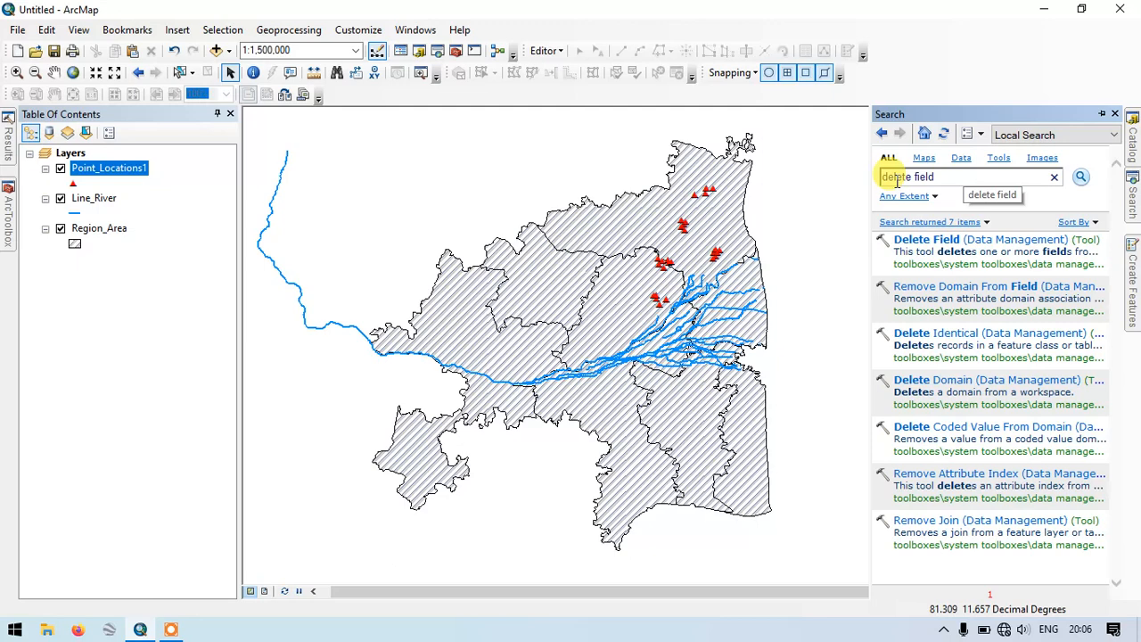
left_click_drag(882, 176, 940, 177)
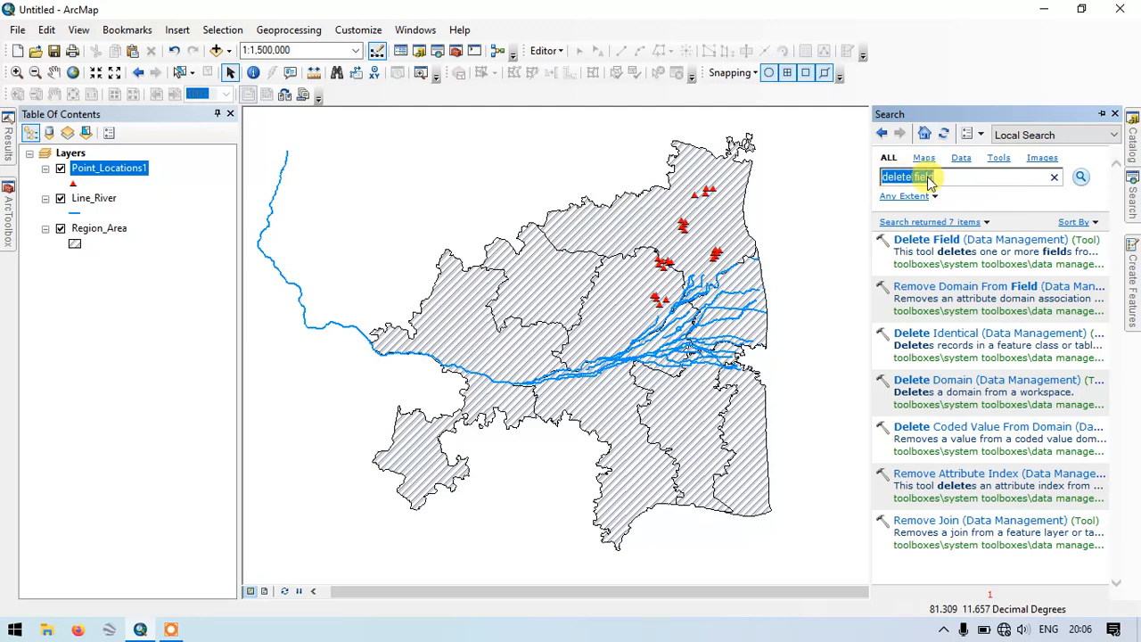
left_click(945, 177)
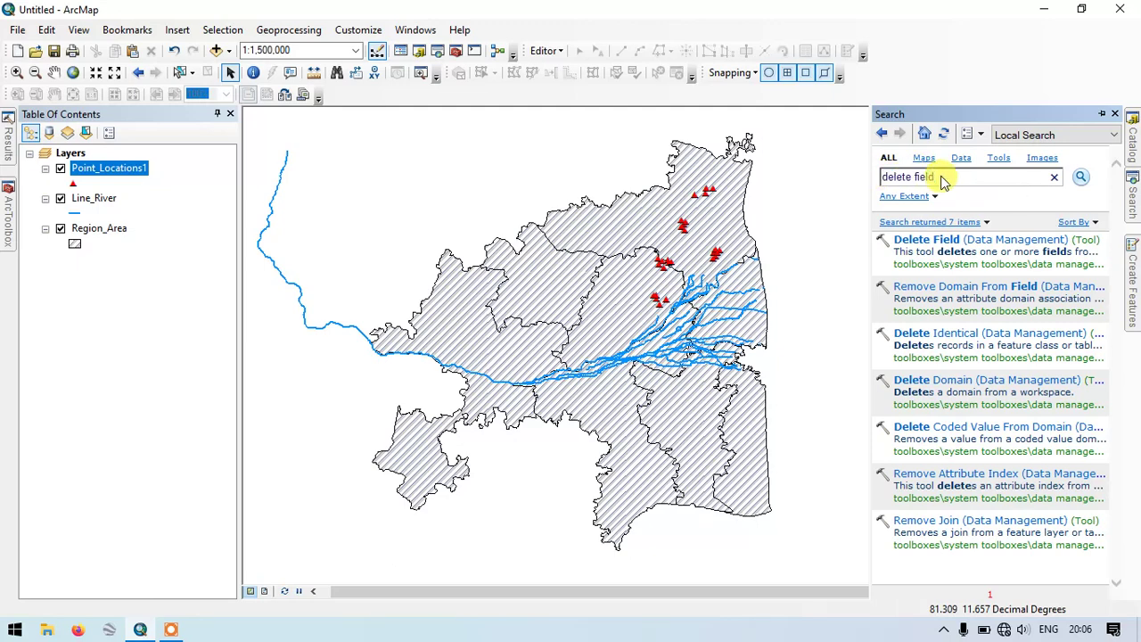
left_click(918, 243)
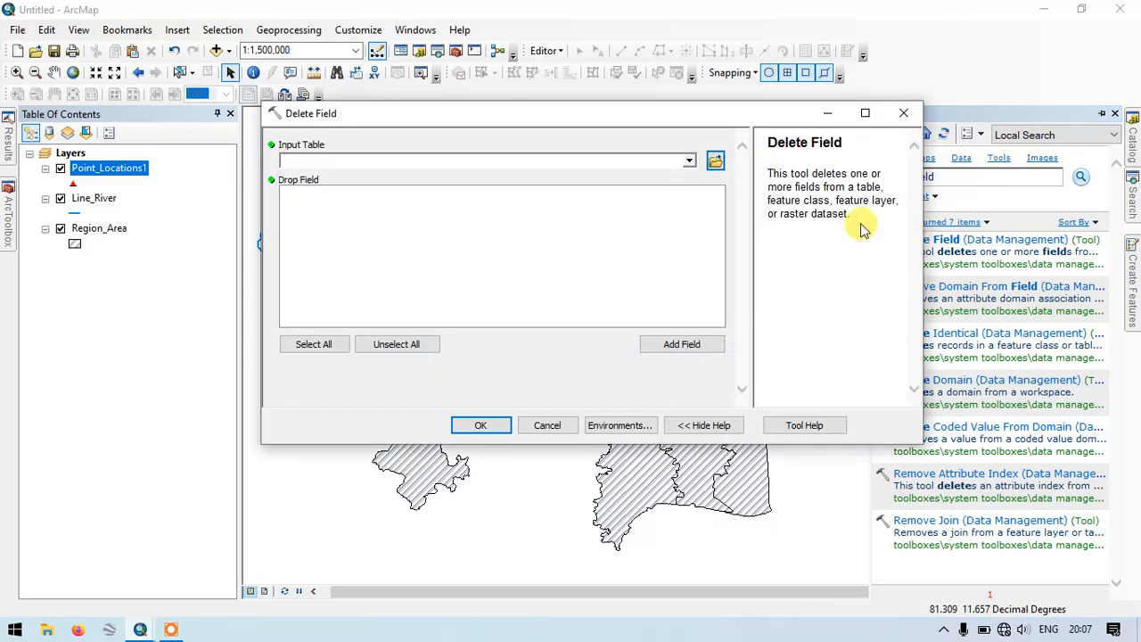
left_click(689, 163)
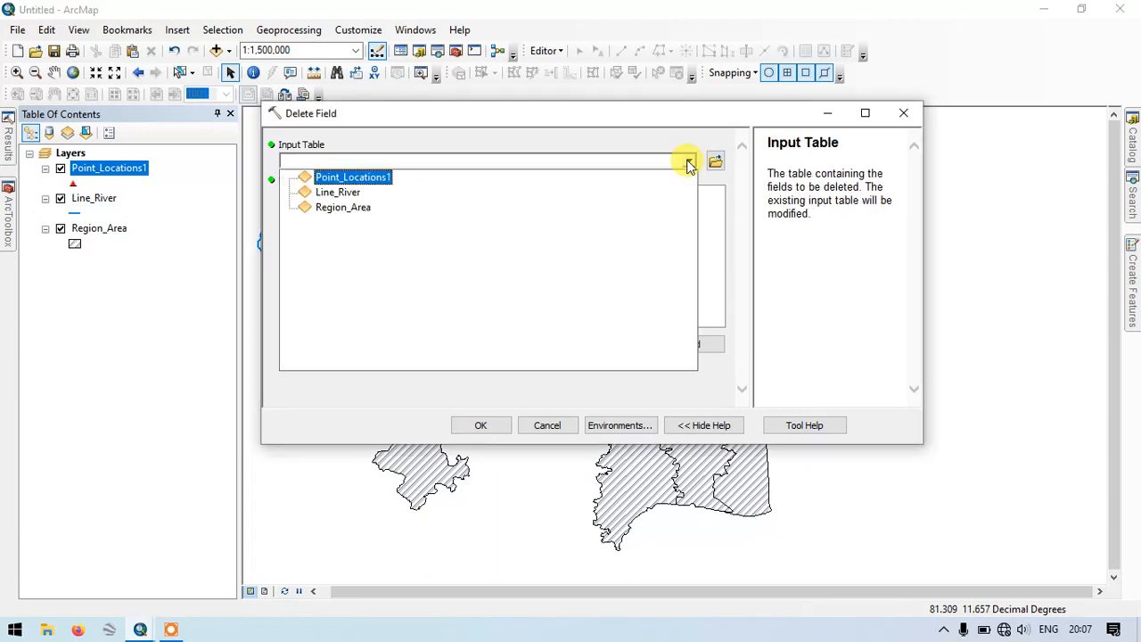
left_click(352, 177)
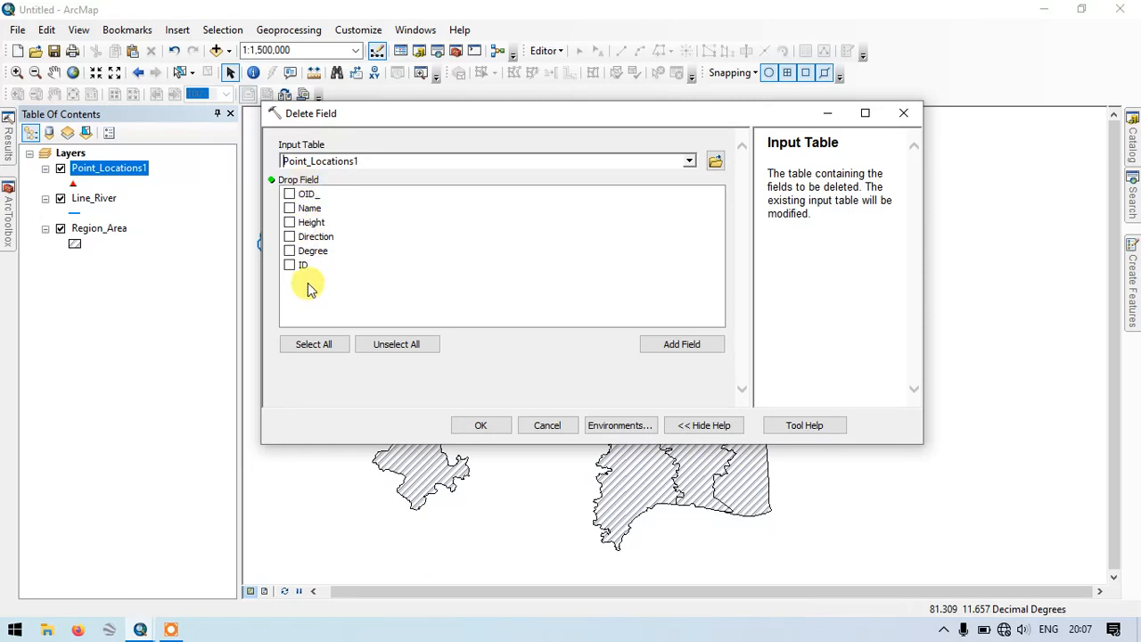
right_click(120, 170)
left_click(145, 219)
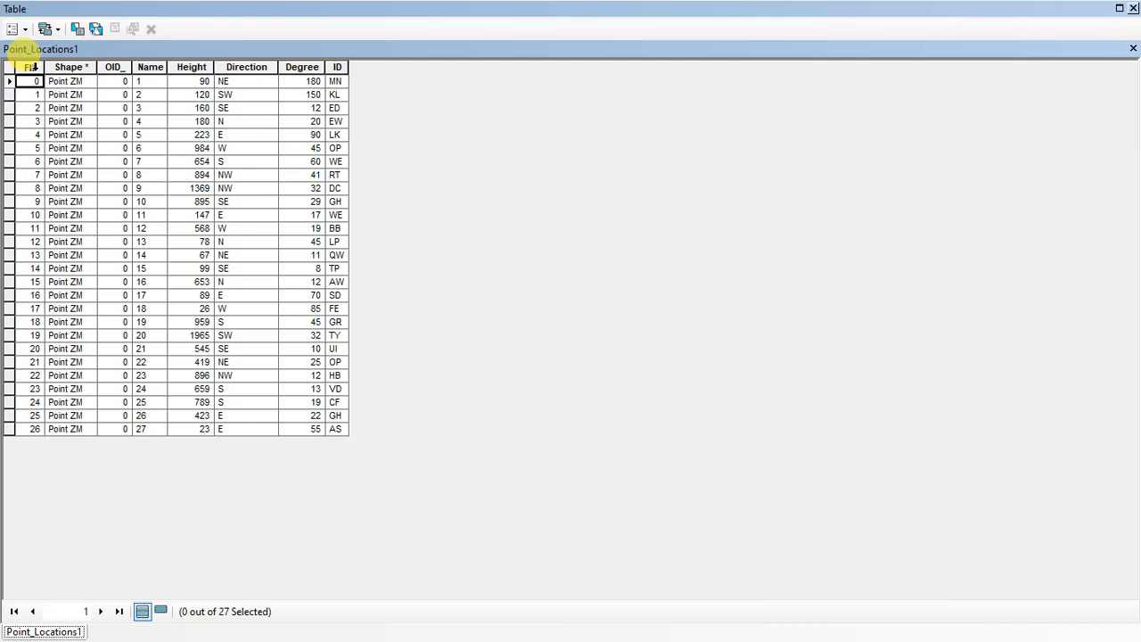
left_click(31, 67)
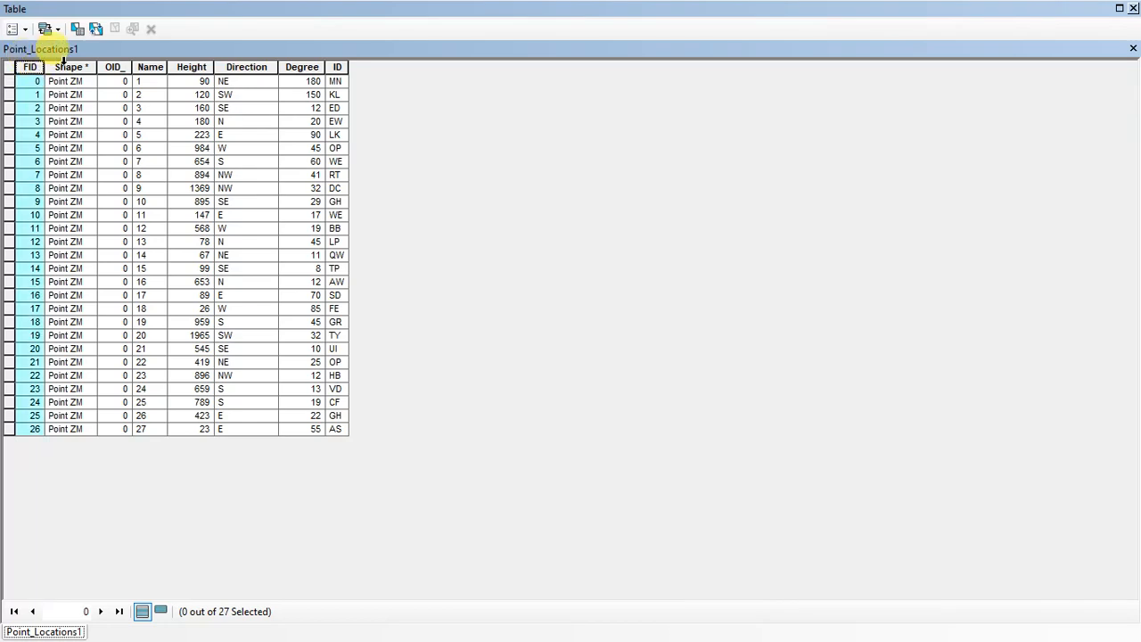
left_click(69, 67)
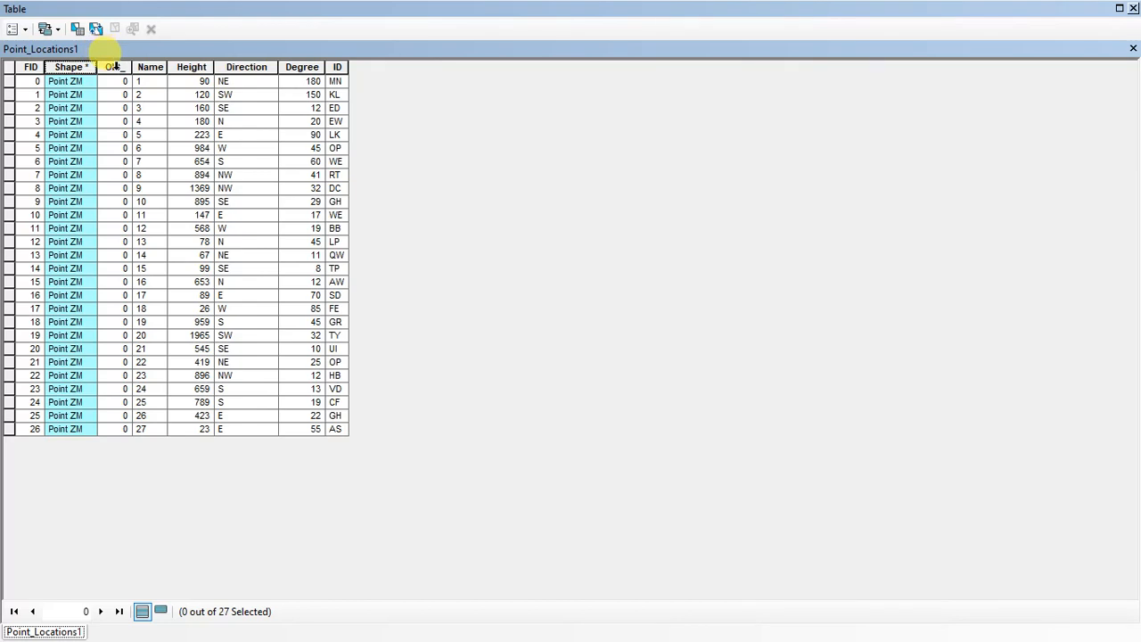
left_click(113, 66)
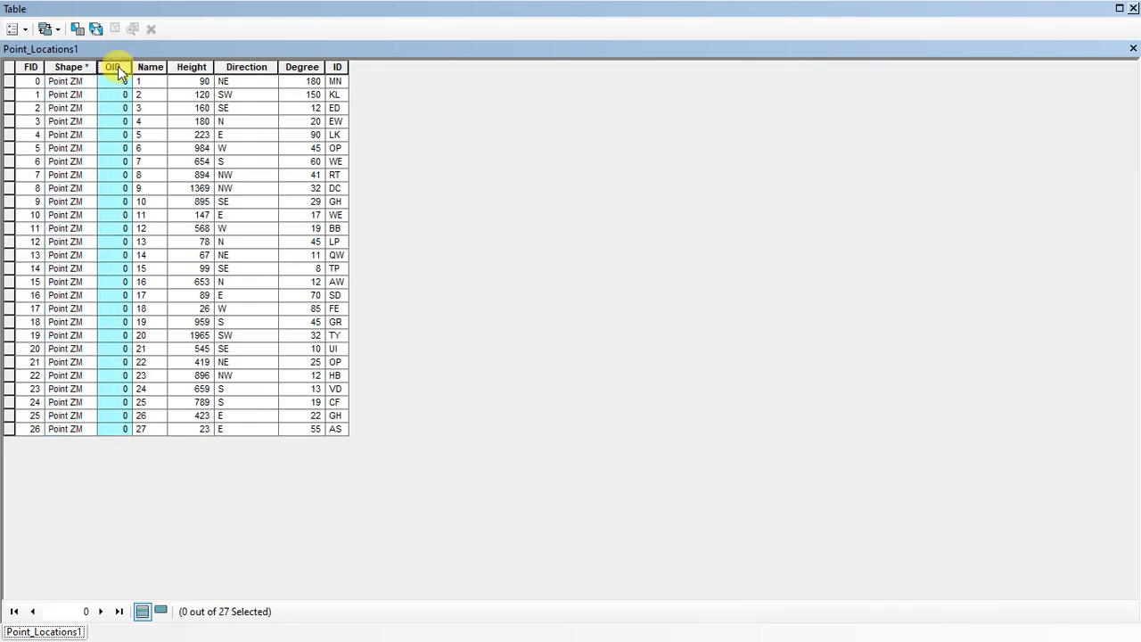
left_click(29, 67)
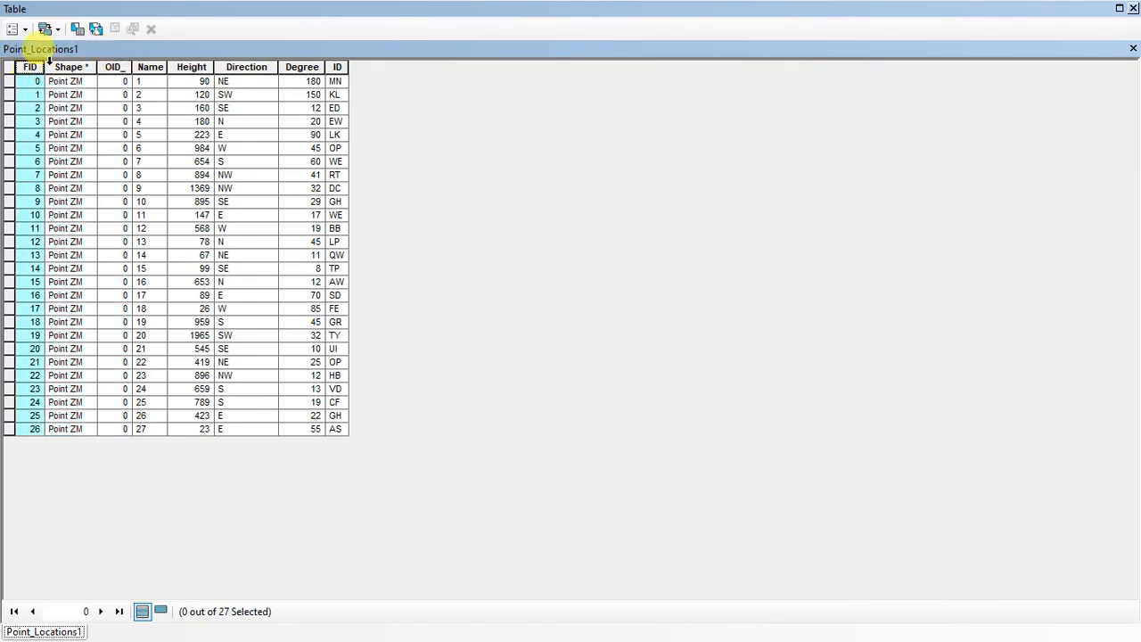
left_click(70, 66)
left_click(114, 67)
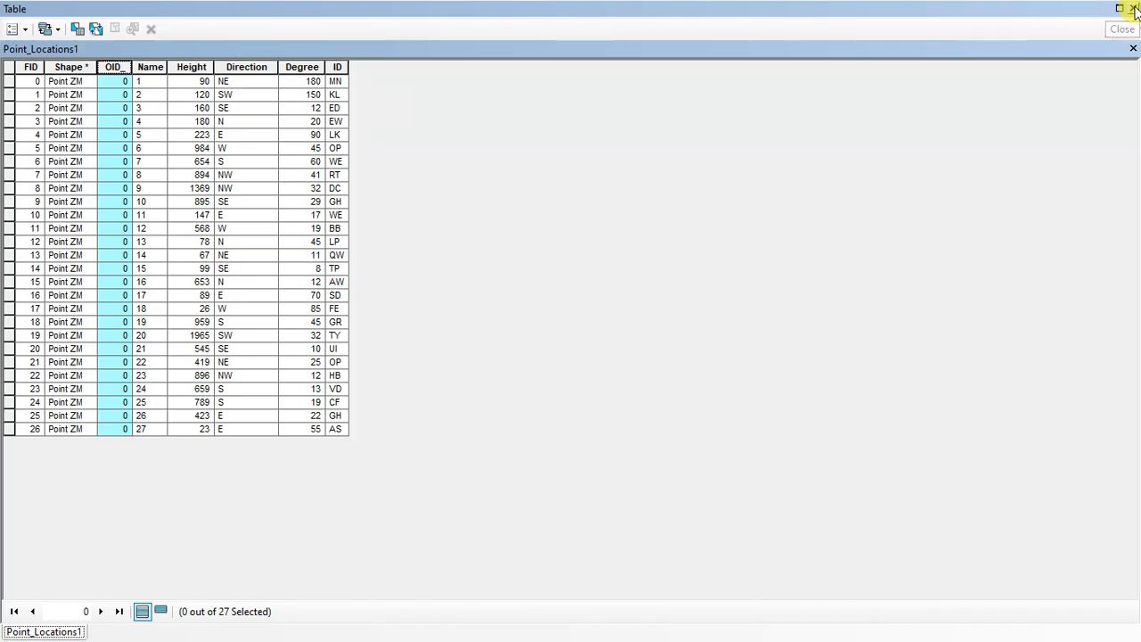
left_click(1134, 9)
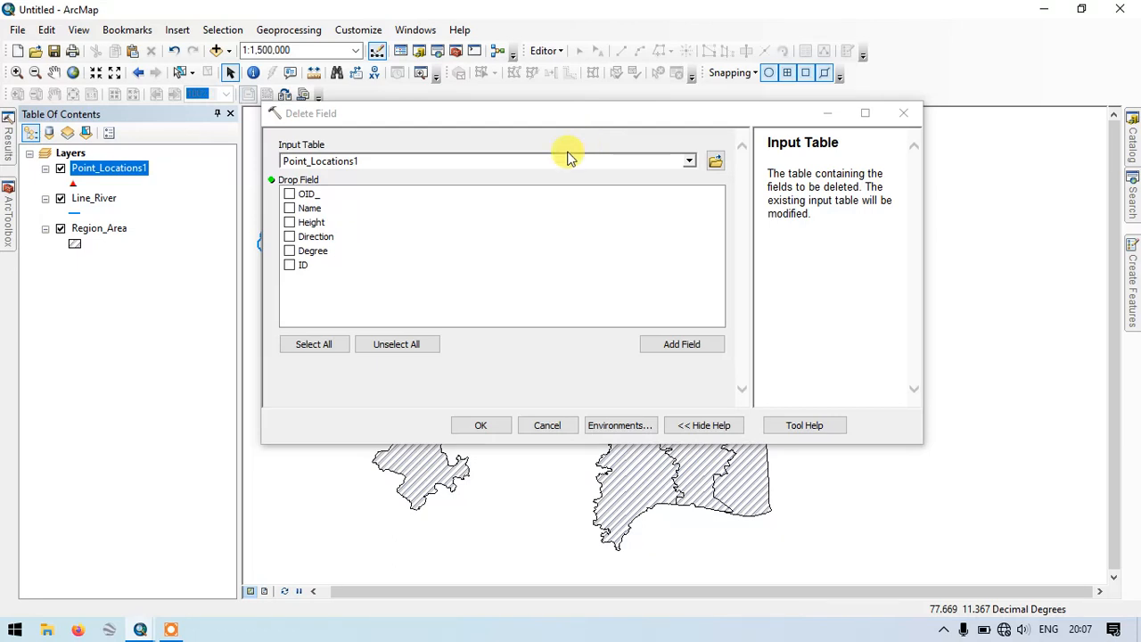
- Select all Point_Locations1 fields, keep Name unchecked, and run the deletion
left_click(289, 208)
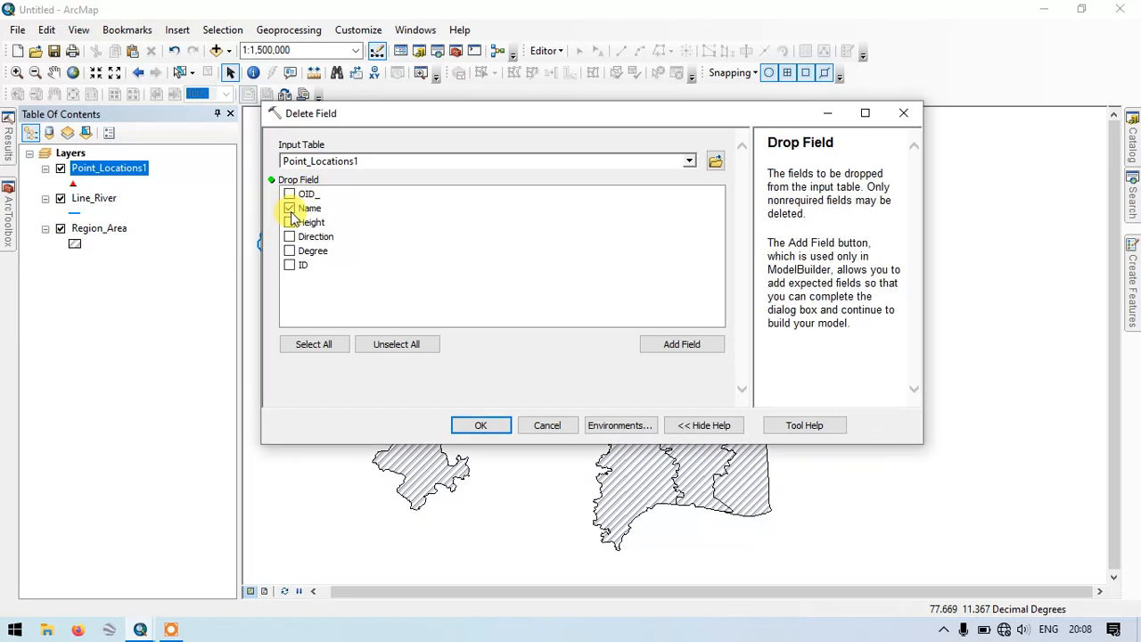
left_click(314, 344)
left_click(289, 208)
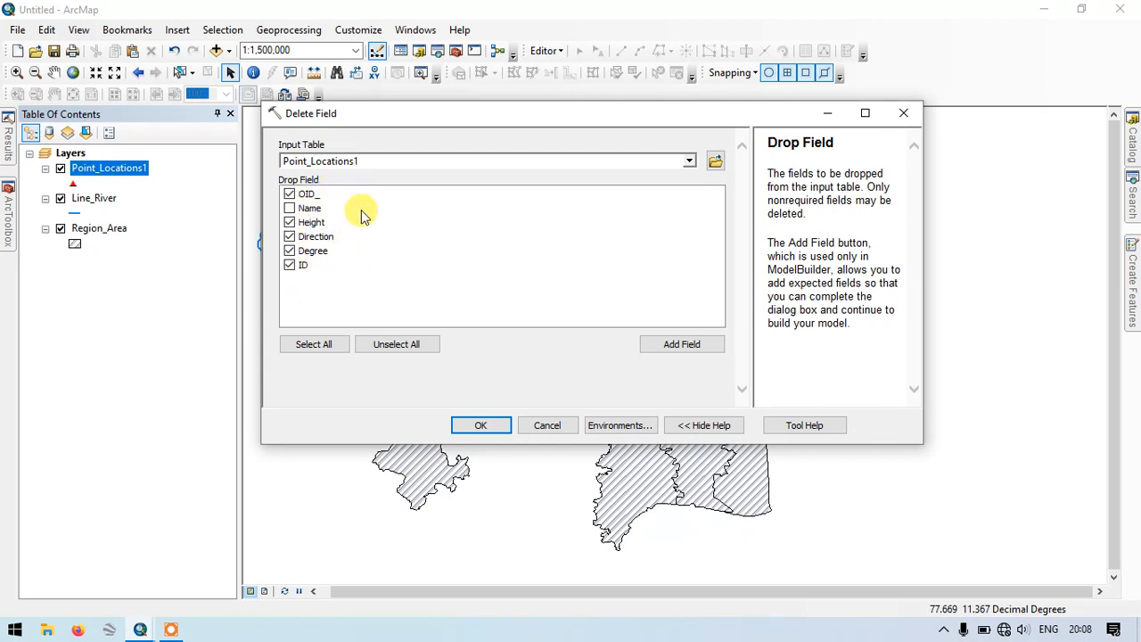
left_click(481, 425)
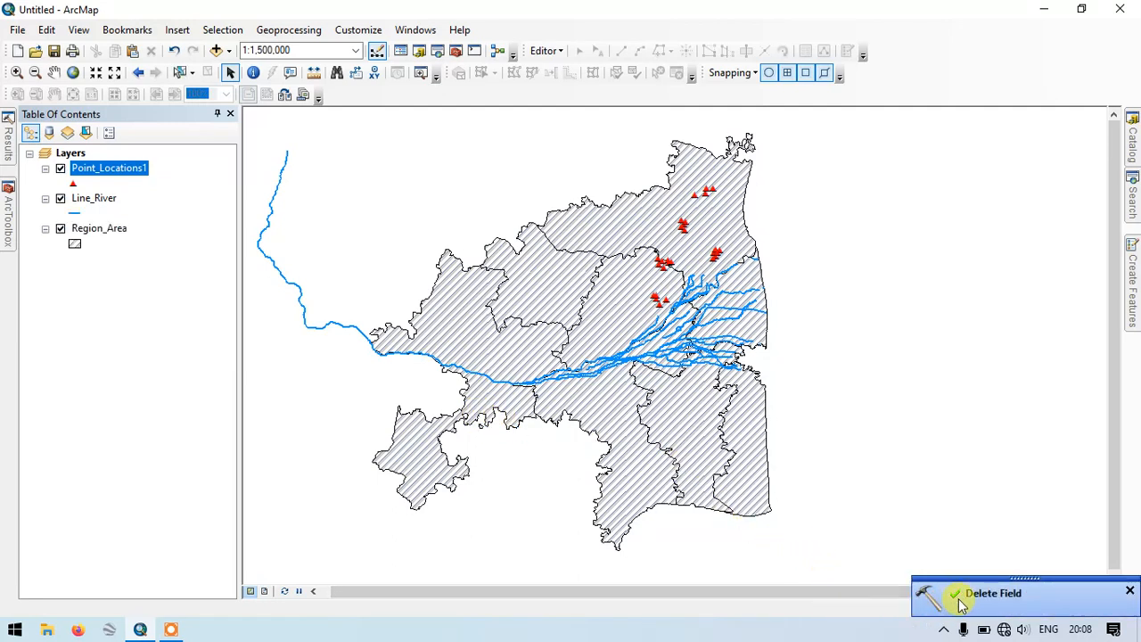
- Dismiss the completion notice and reopen the Point_Locations1 attribute table
left_click(1130, 595)
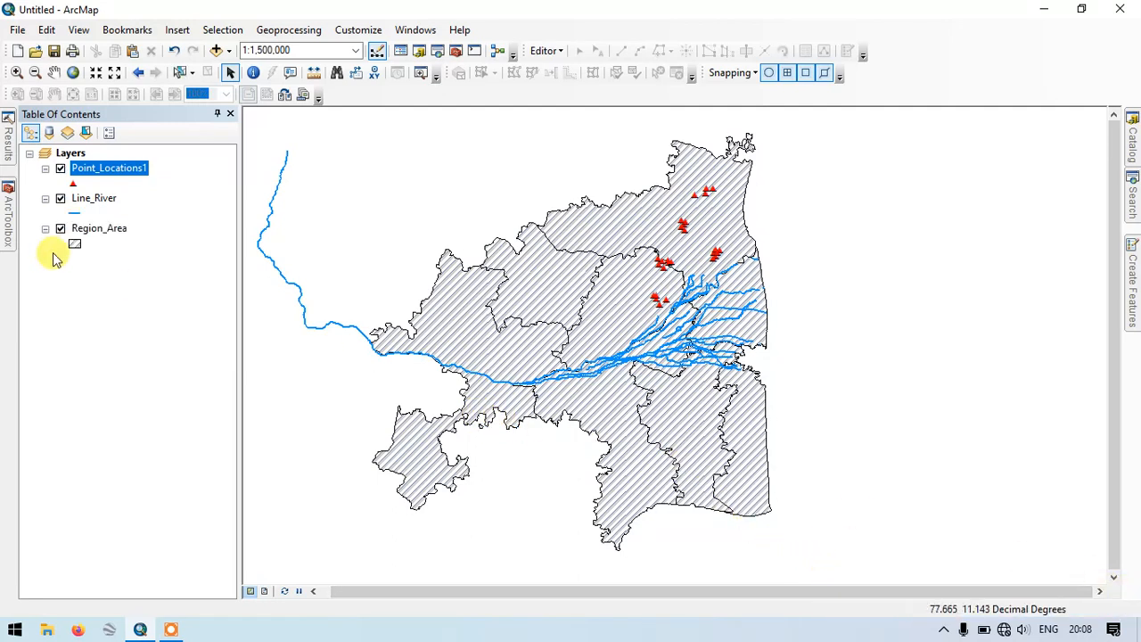
right_click(105, 169)
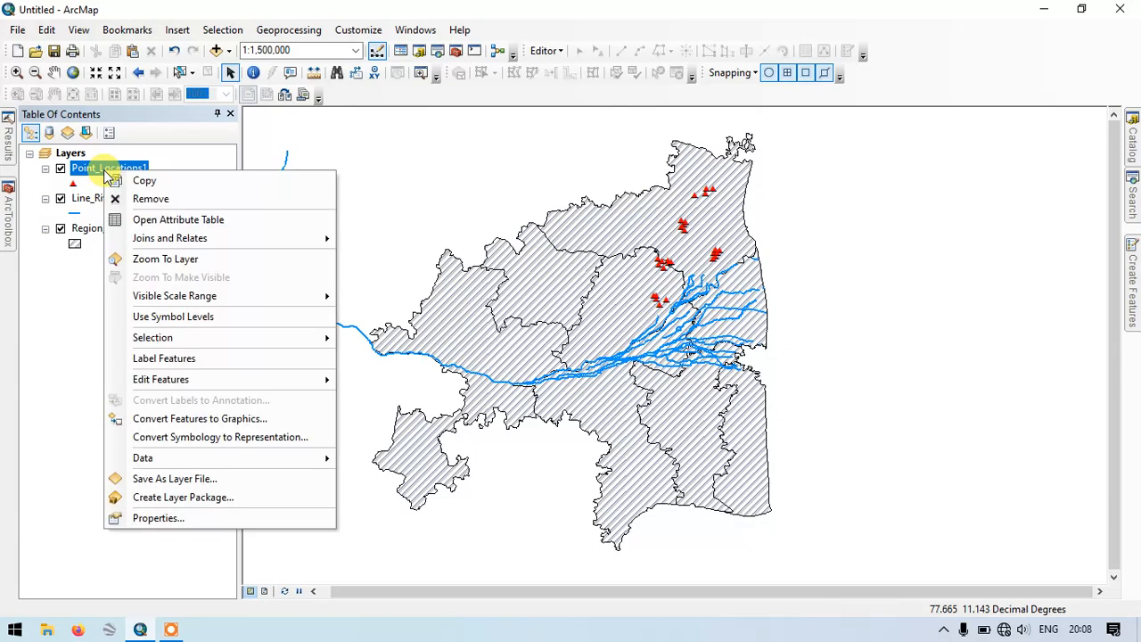
left_click(169, 219)
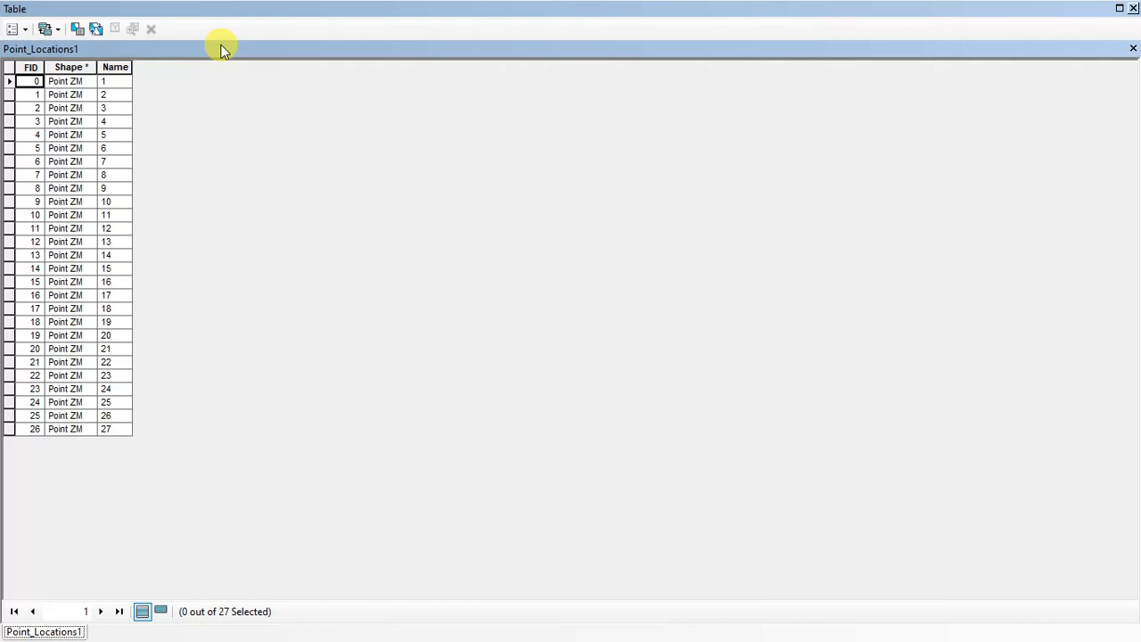
- Inspect the remaining Name, FID and Shape columns in the table
left_click(114, 68)
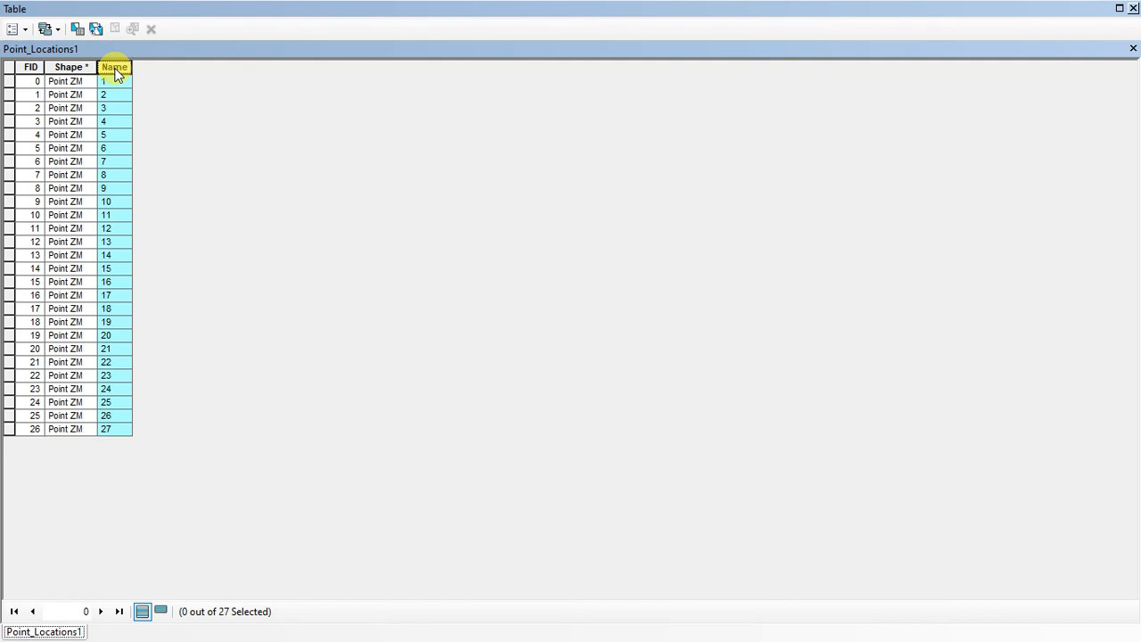
left_click(30, 67)
left_click(68, 68)
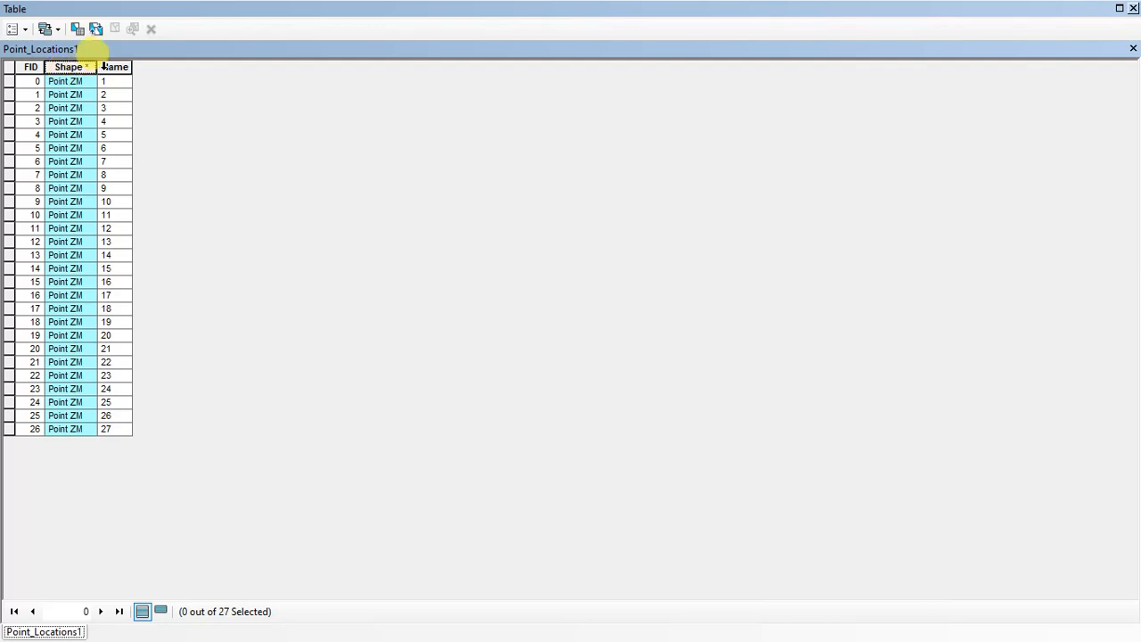
left_click(114, 67)
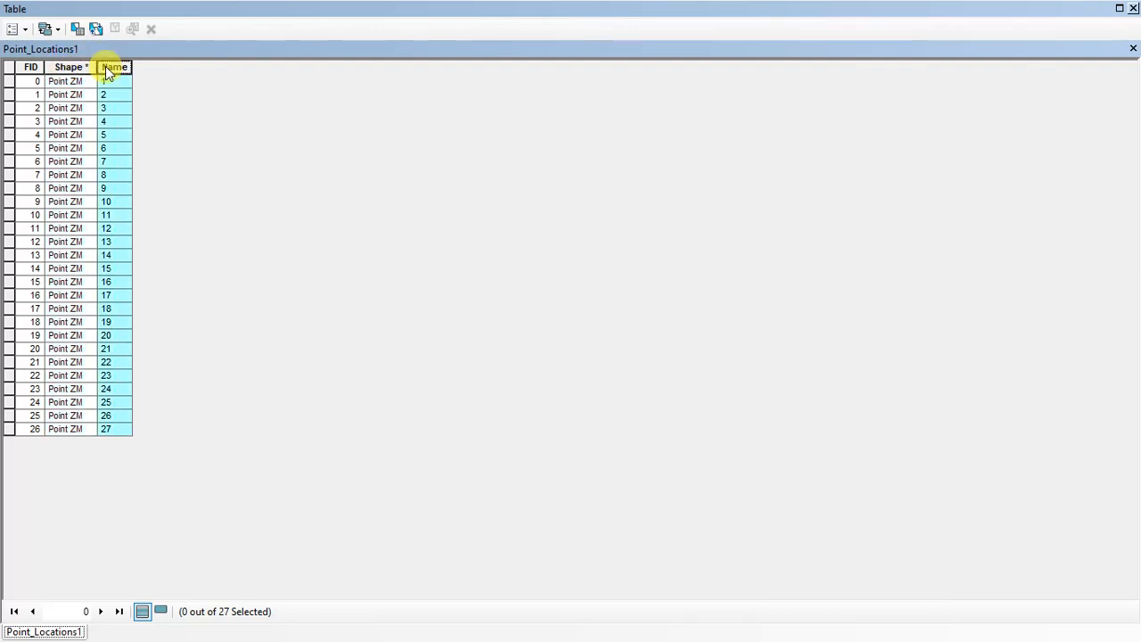
- Close the table and launch Delete Field again with Line_River as the input table
left_click(1132, 9)
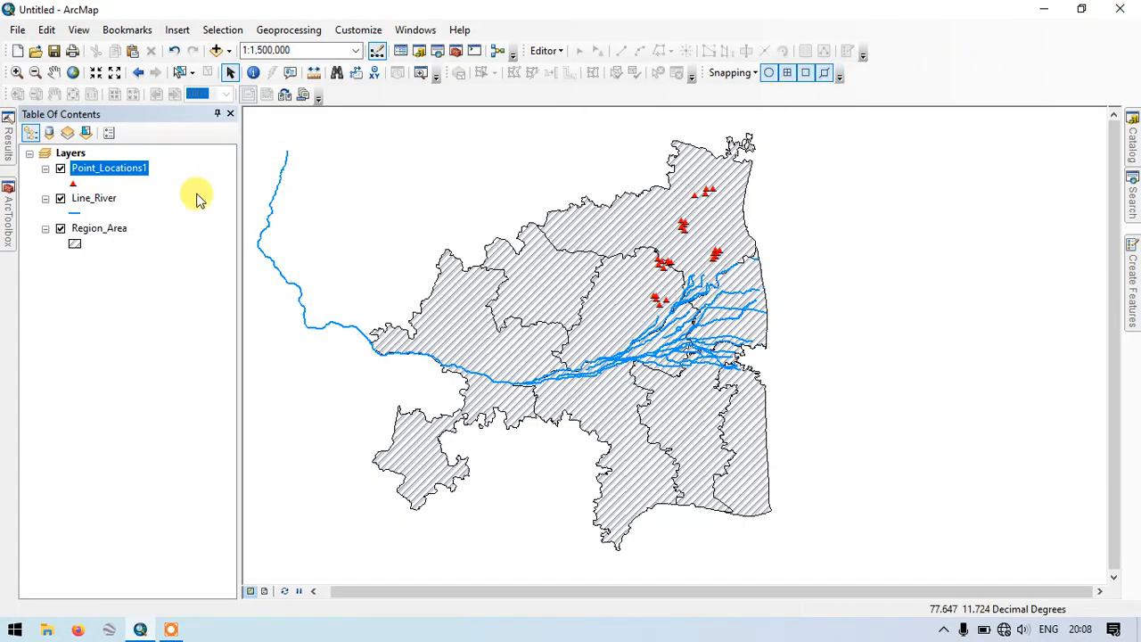
left_click(94, 198)
left_click(1133, 211)
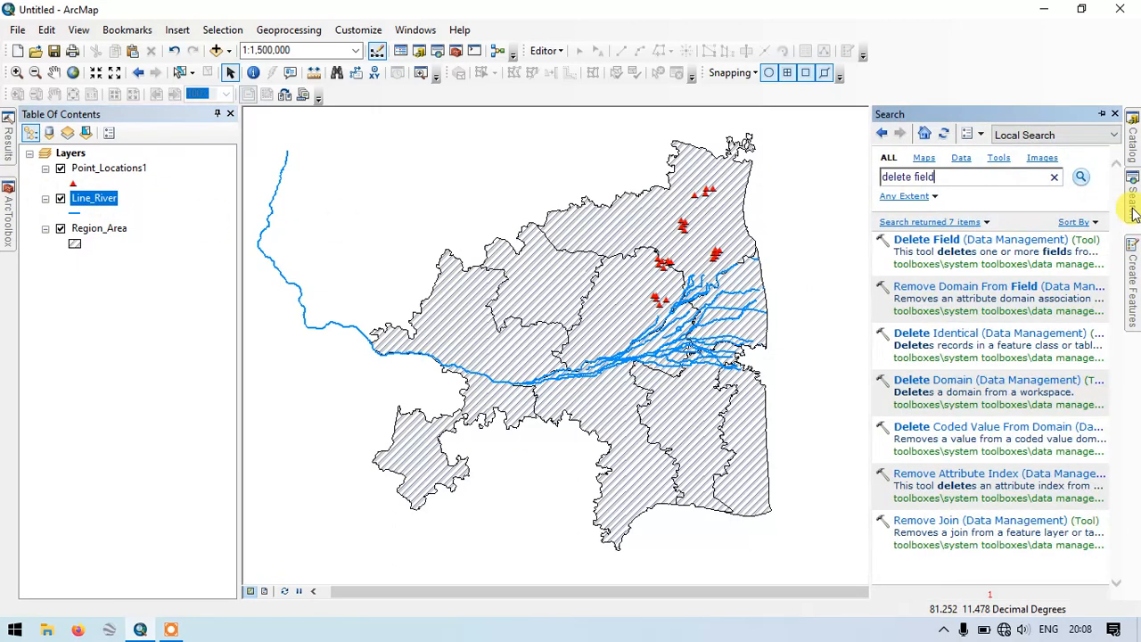
left_click(925, 240)
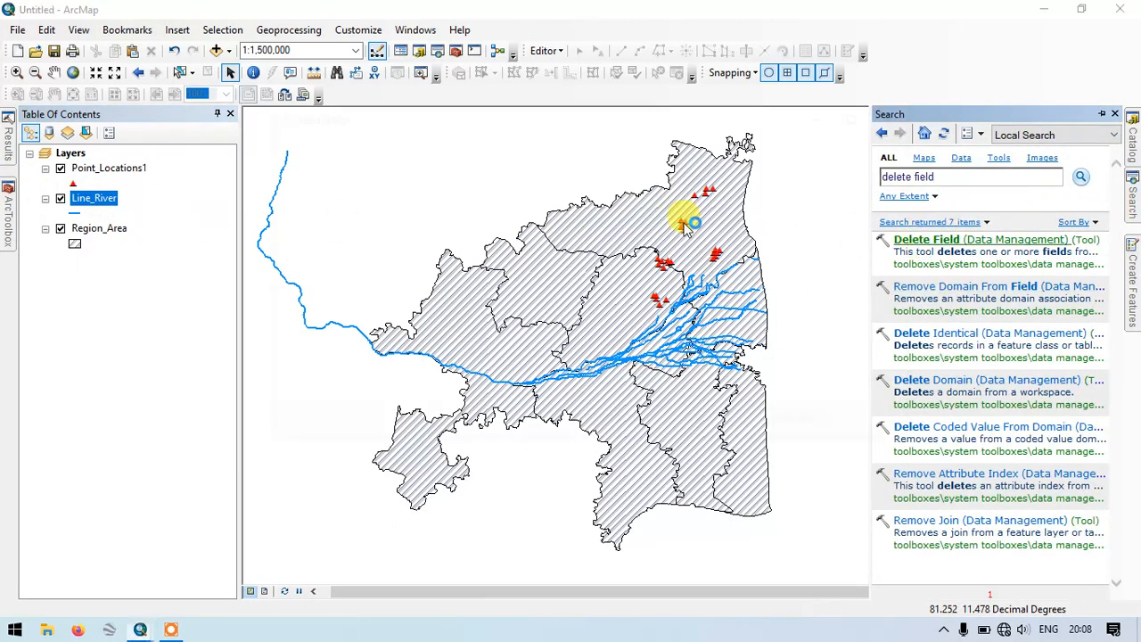
left_click(689, 160)
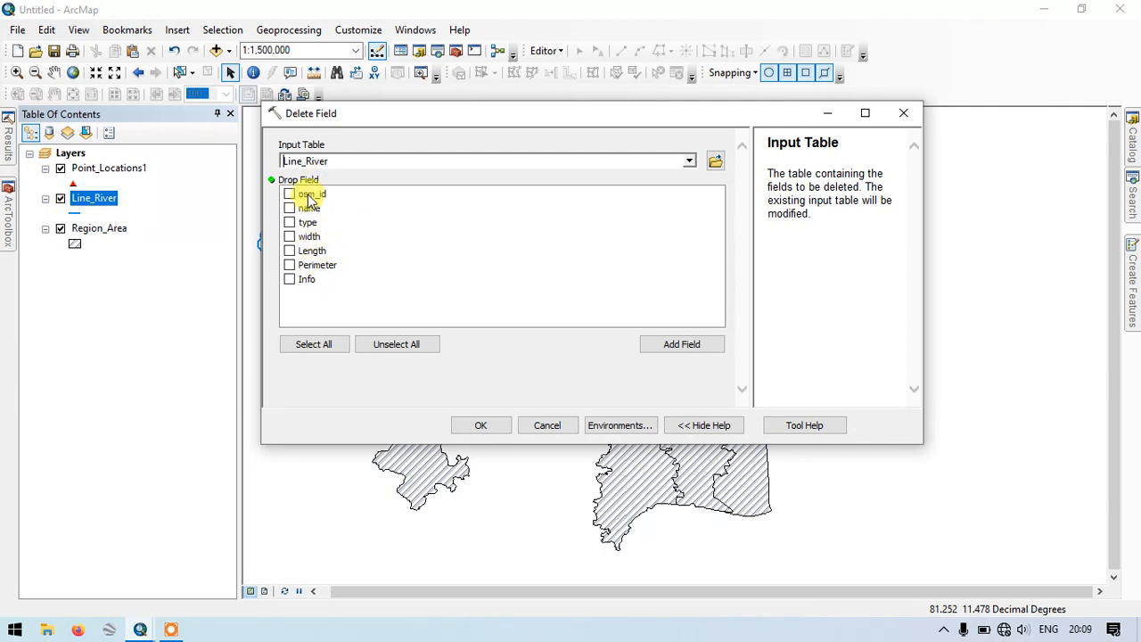
- Select all Line_River fields, keep osm_id unchecked, and run the deletion
left_click(314, 344)
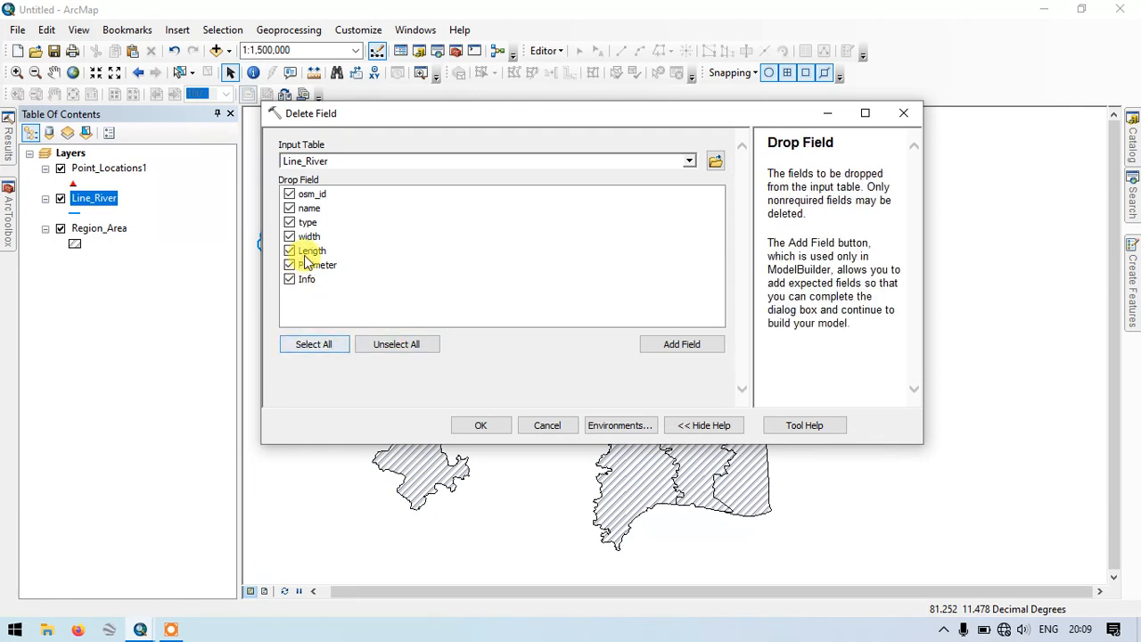
left_click(289, 194)
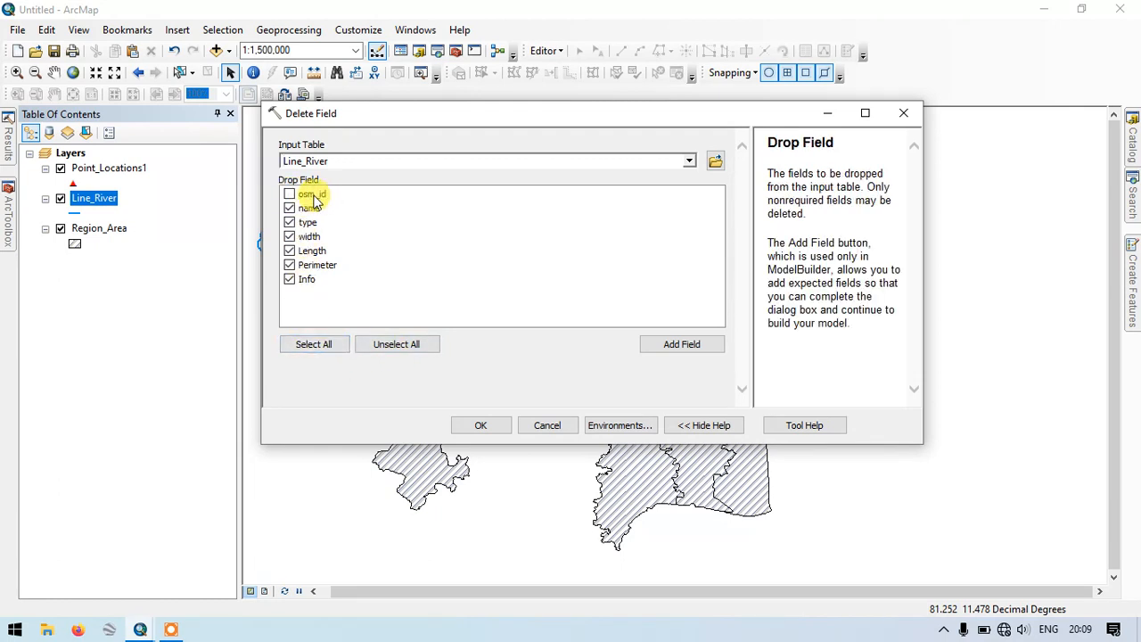
left_click(479, 429)
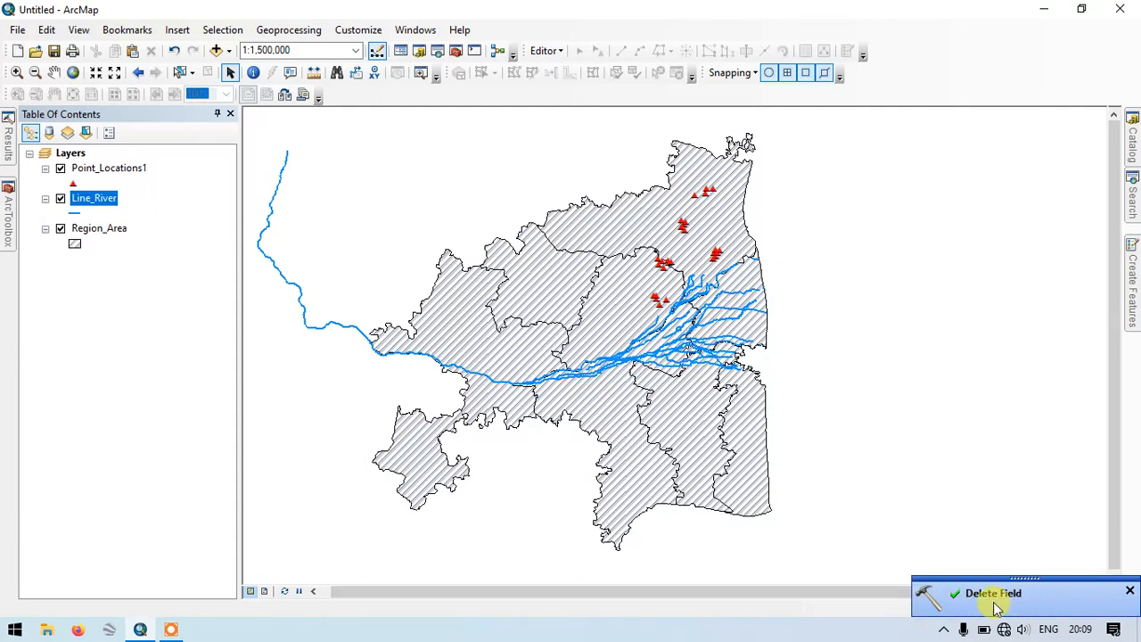
- Dismiss the completion notice and open the Line_River attribute table to verify osm_id remains
left_click(1130, 593)
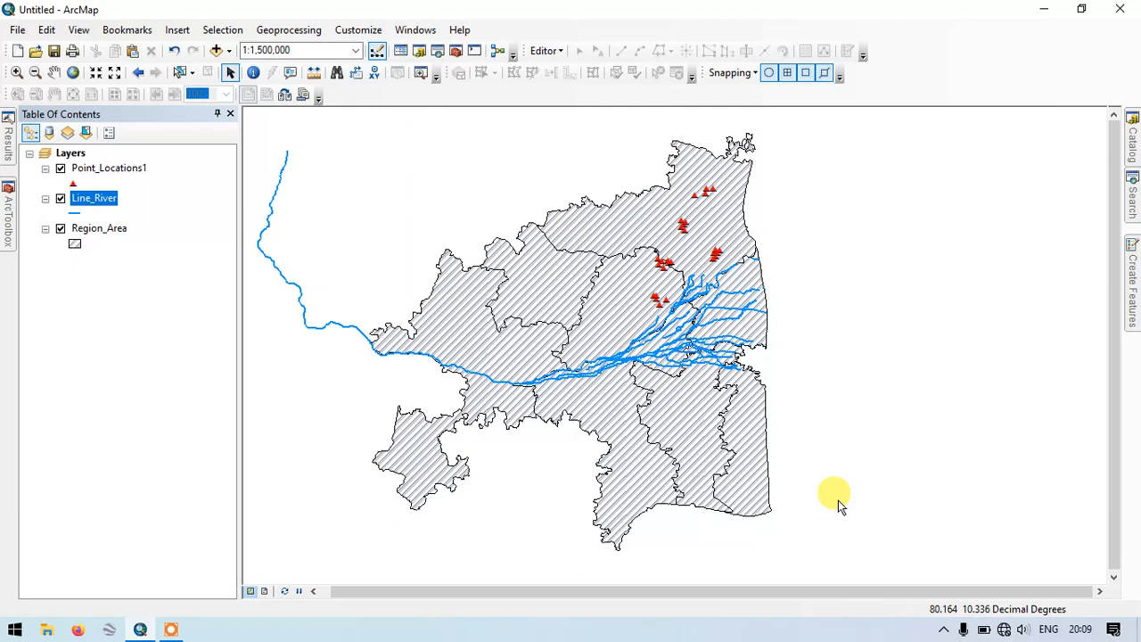
right_click(89, 204)
left_click(169, 244)
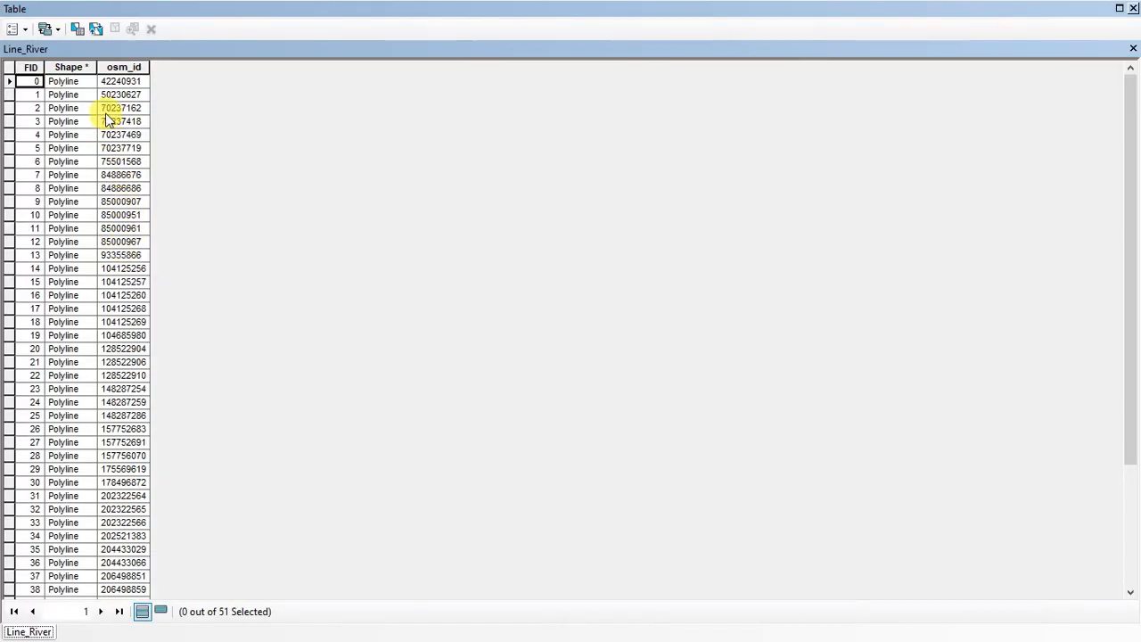
scroll(125, 85, "down", 3)
scroll(132, 90, "up", 1)
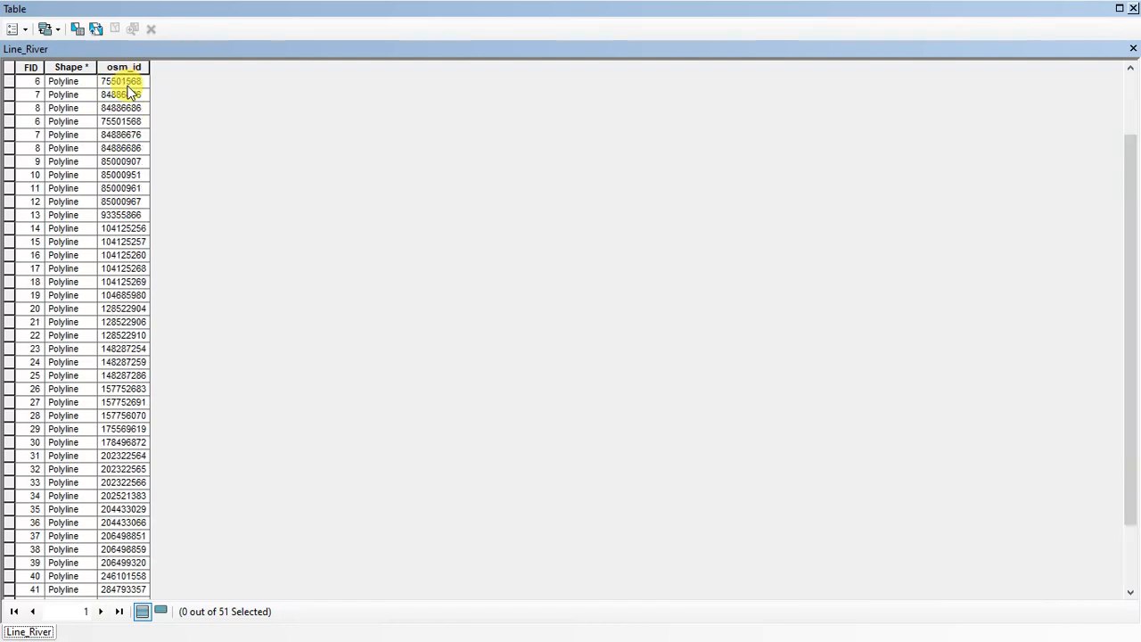
scroll(132, 92, "up", 3)
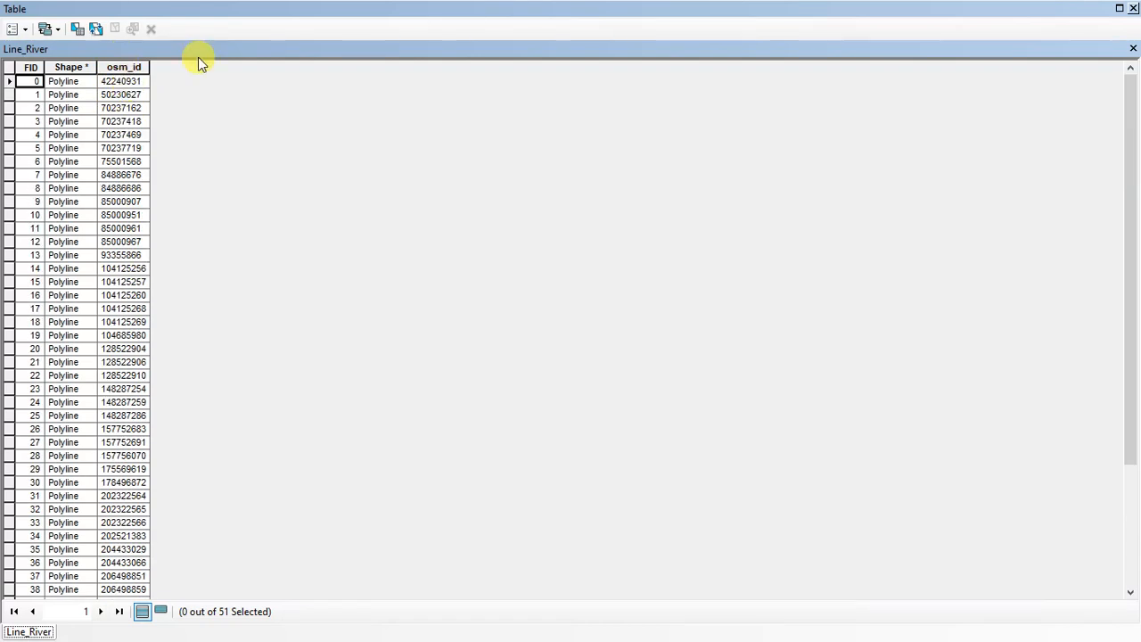
- Close Line_River's table, open Region_Area's attribute table and inspect its DNAME and Area columns
left_click(1133, 8)
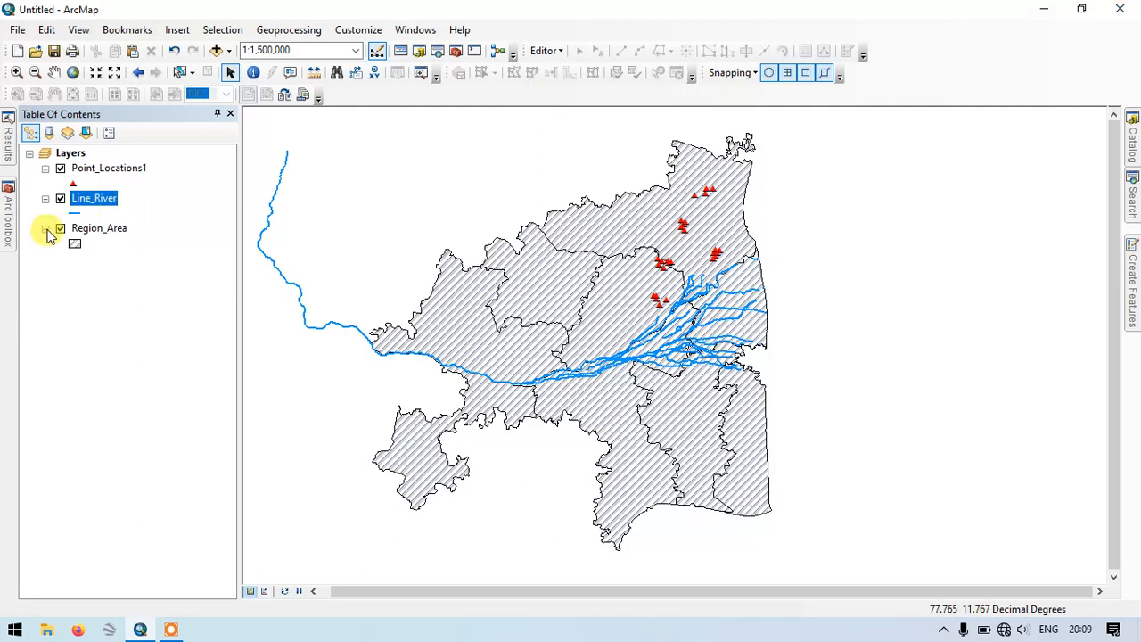
left_click(100, 230)
right_click(100, 230)
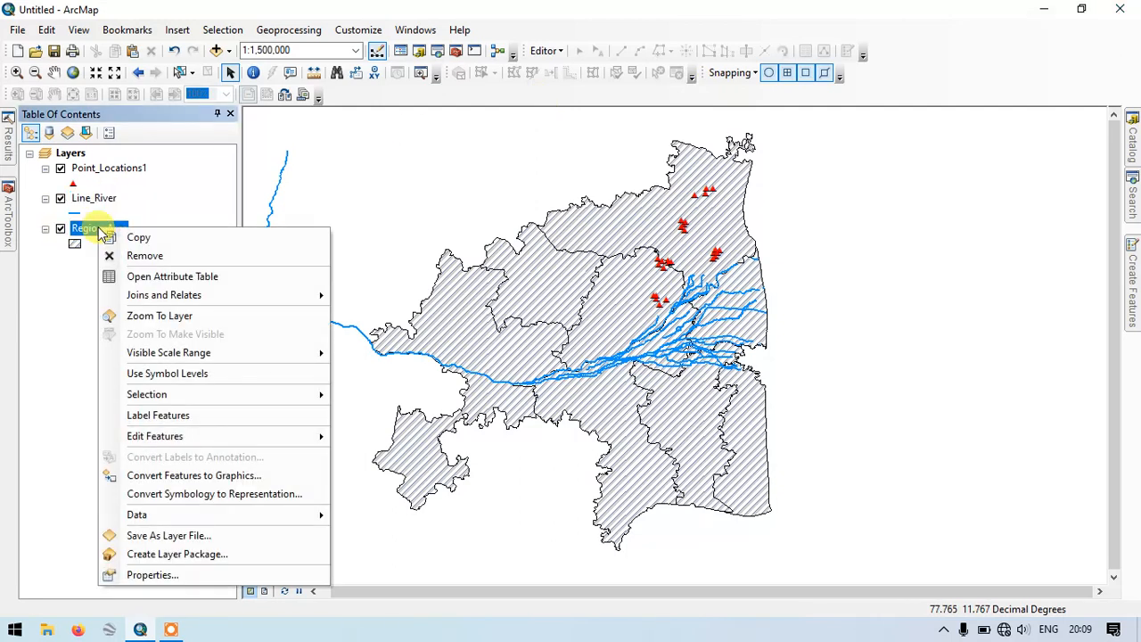
left_click(172, 277)
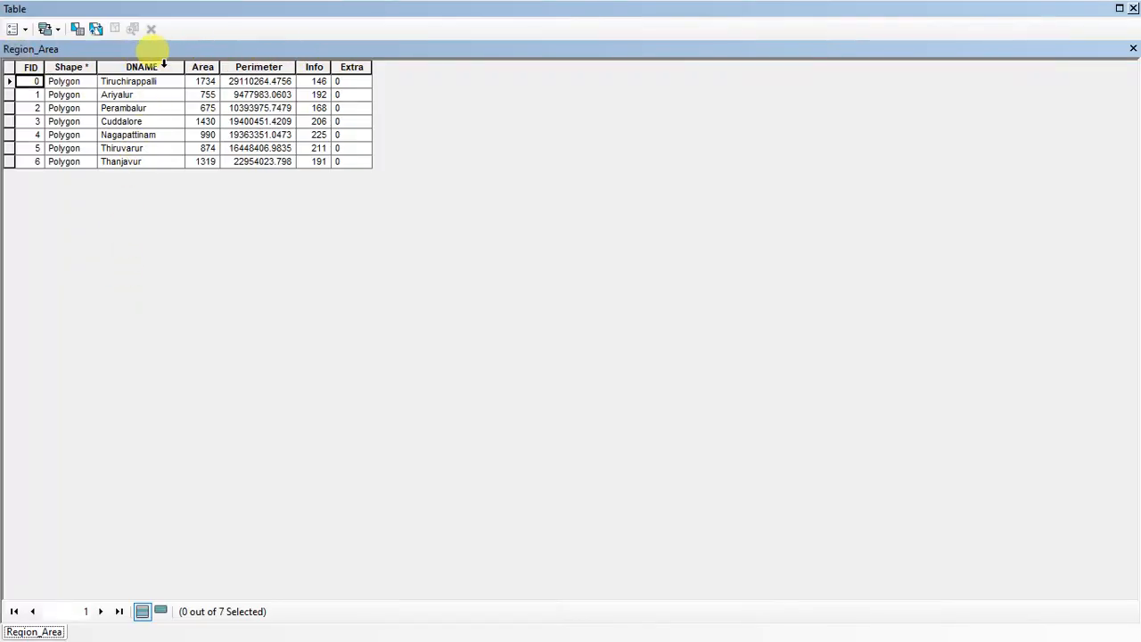
left_click(141, 67)
left_click(202, 67)
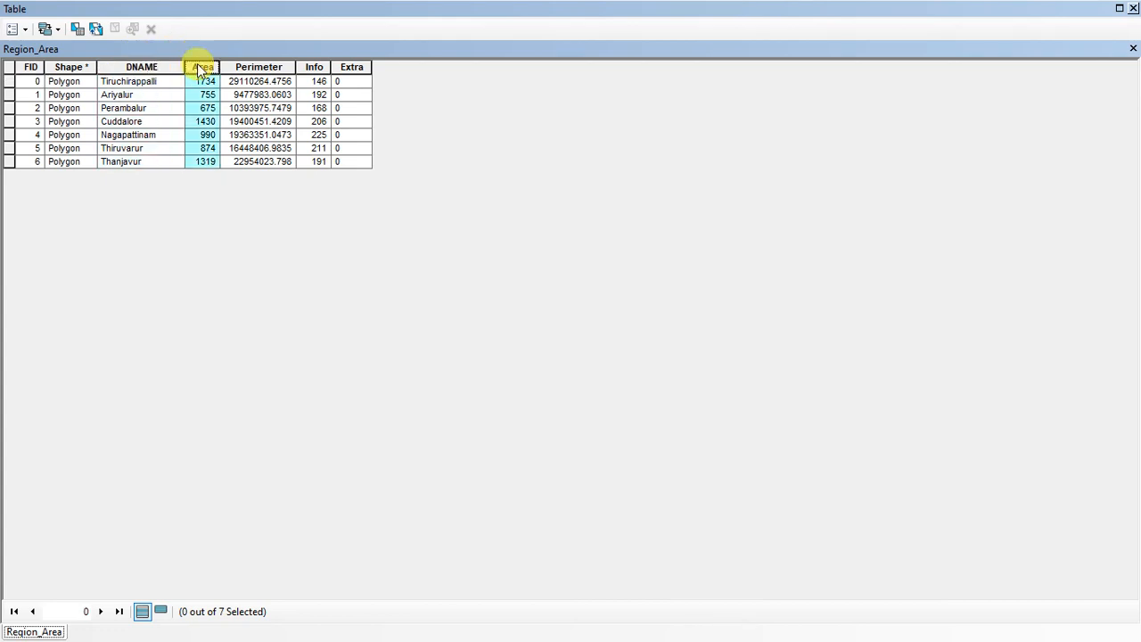
left_click(141, 67)
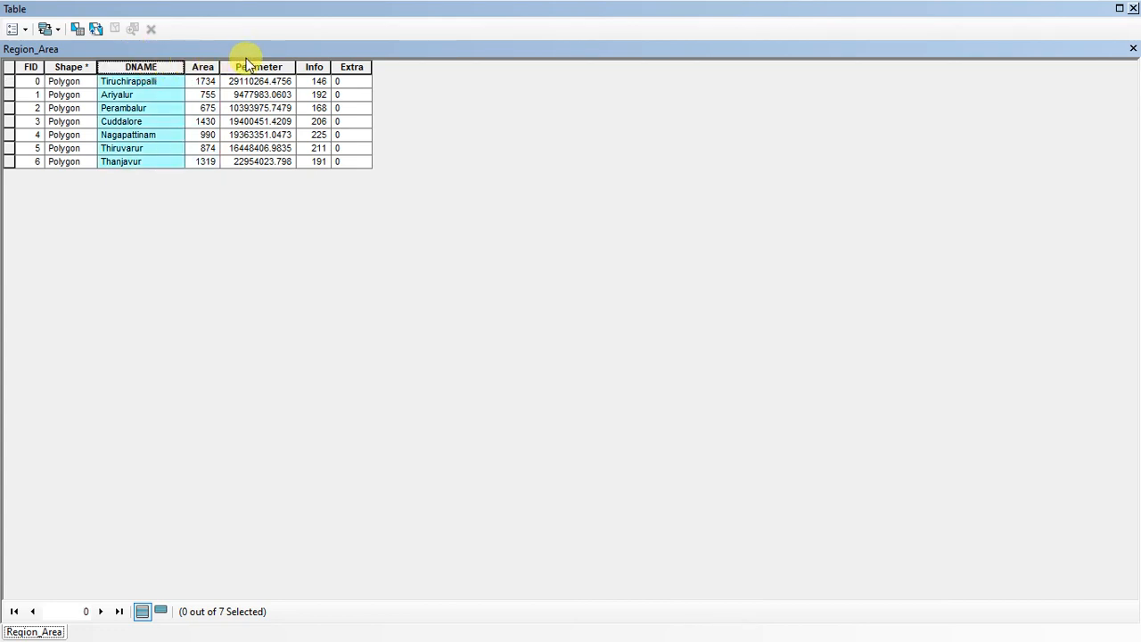
- Close the table and launch Delete Field with Region_Area as the input table
left_click(1133, 8)
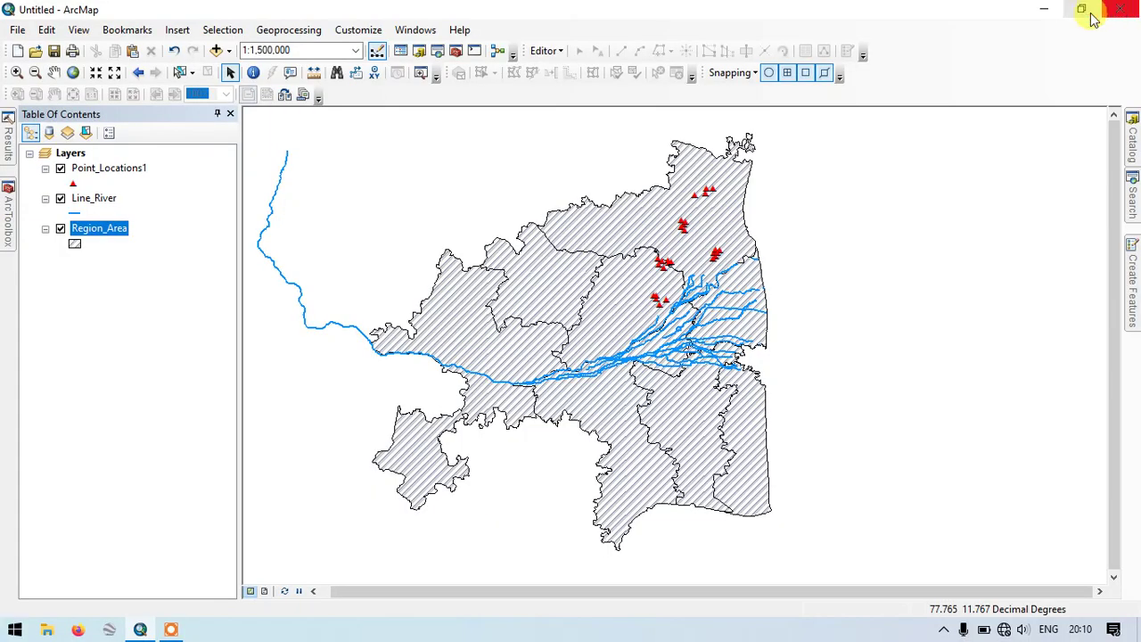
left_click(1132, 183)
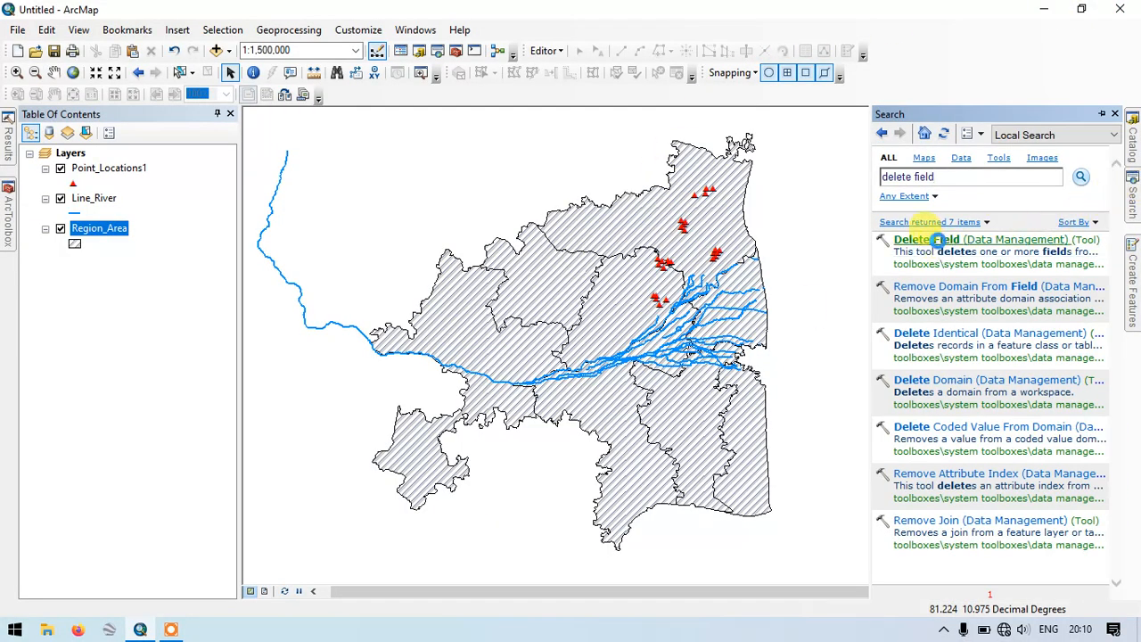
left_click(941, 243)
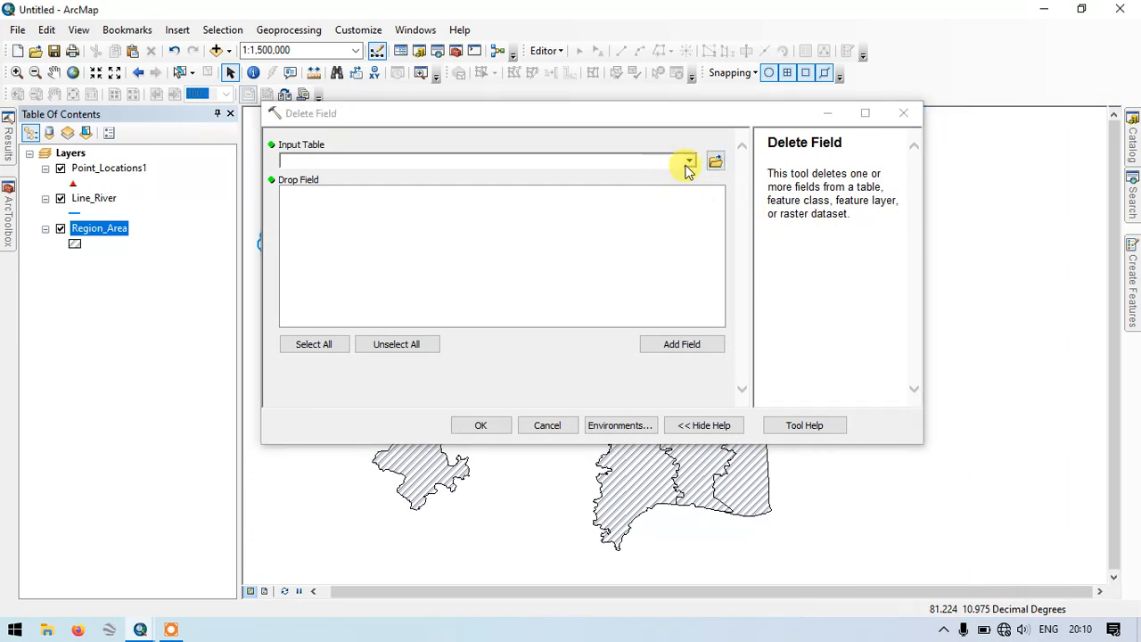
left_click(688, 161)
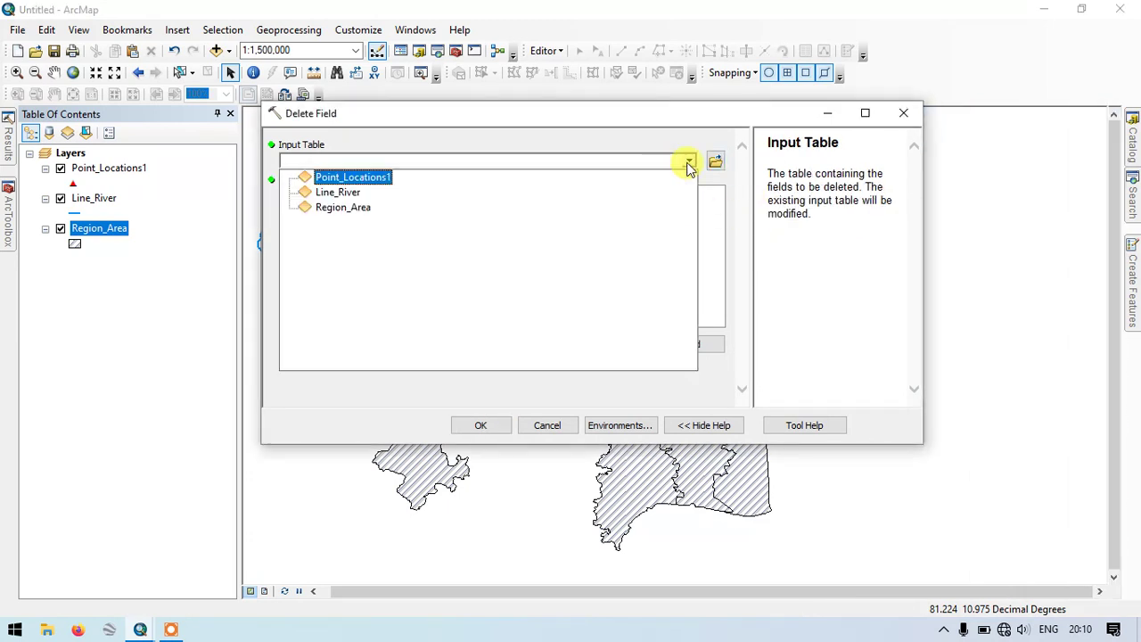
left_click(348, 207)
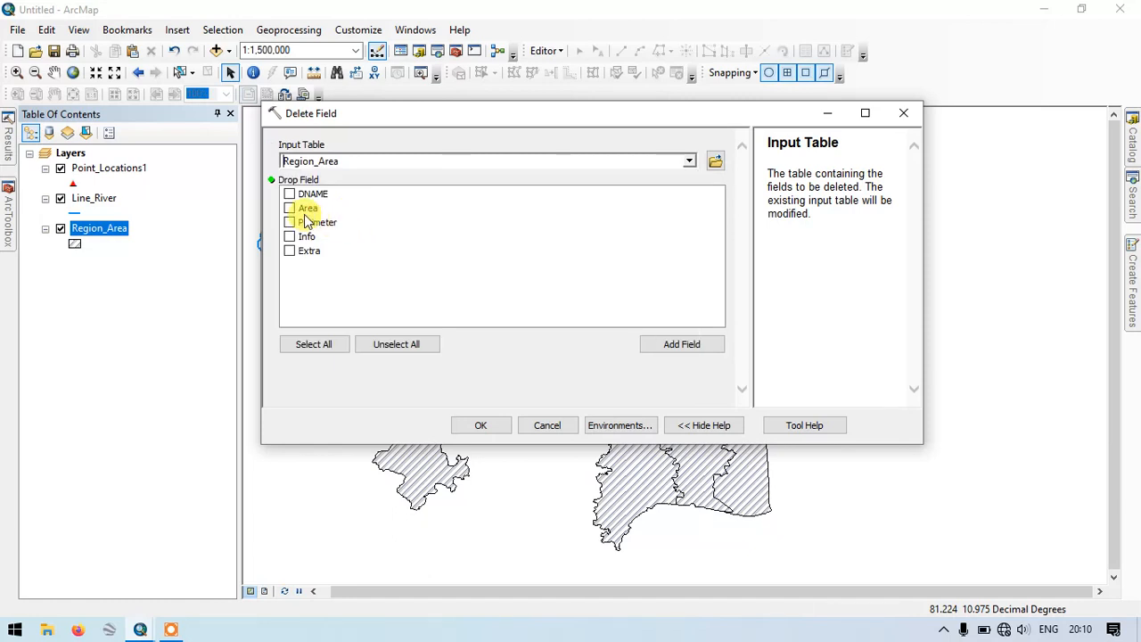
- Select all Region_Area fields, keep Area unchecked, and run the deletion
left_click(313, 345)
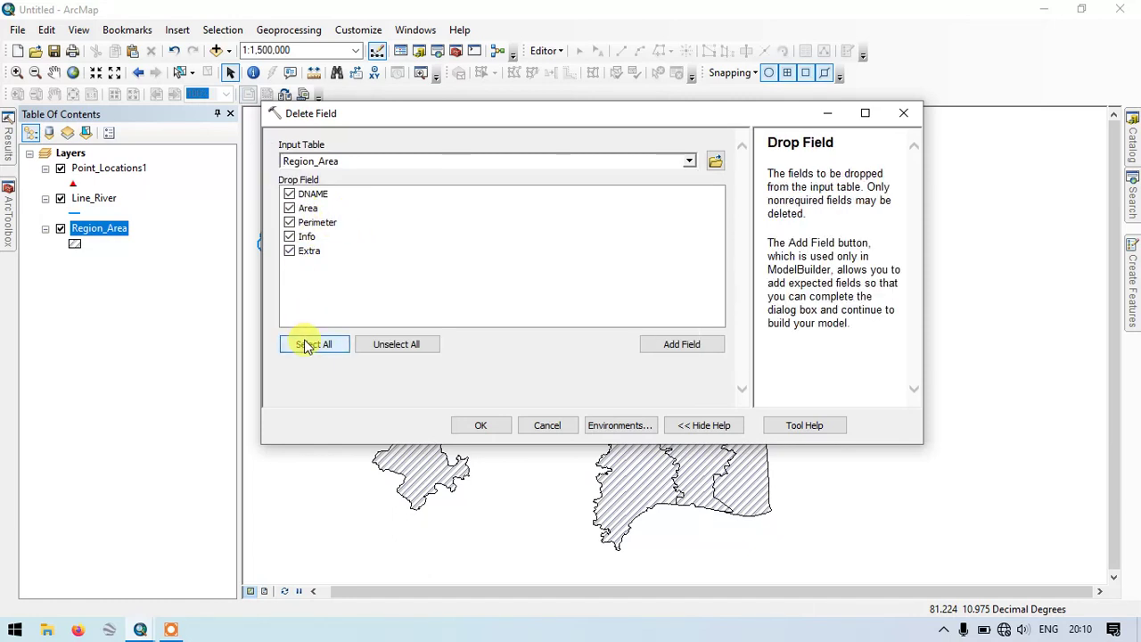
left_click(290, 207)
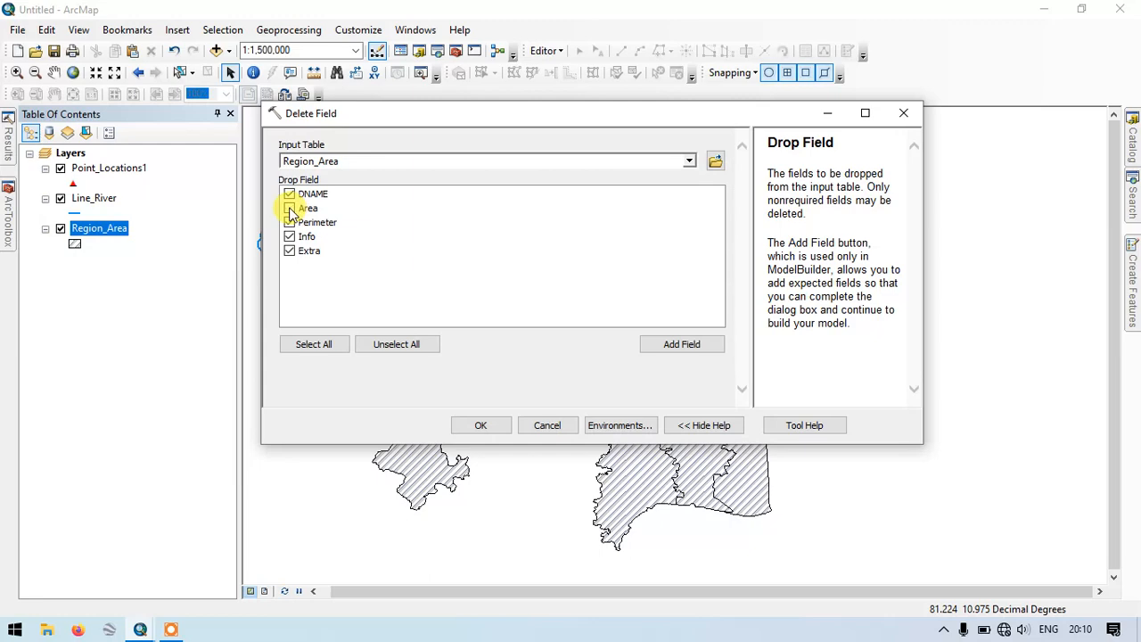
left_click(480, 425)
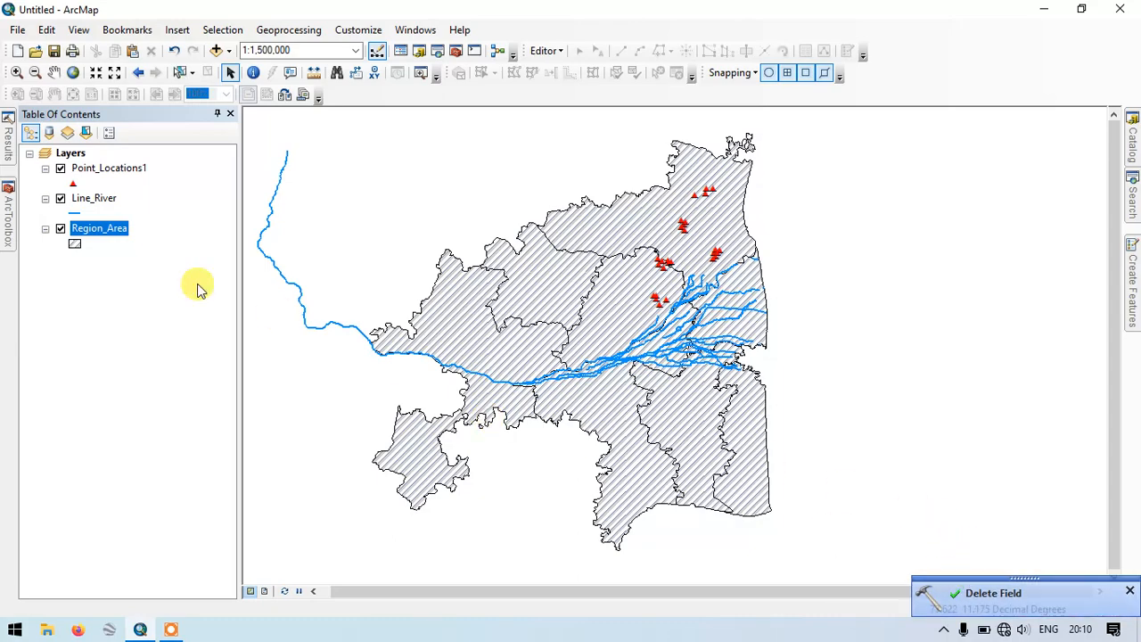
- Reopen Region_Area's table to verify only Area remains, then close it
right_click(112, 228)
left_click(141, 284)
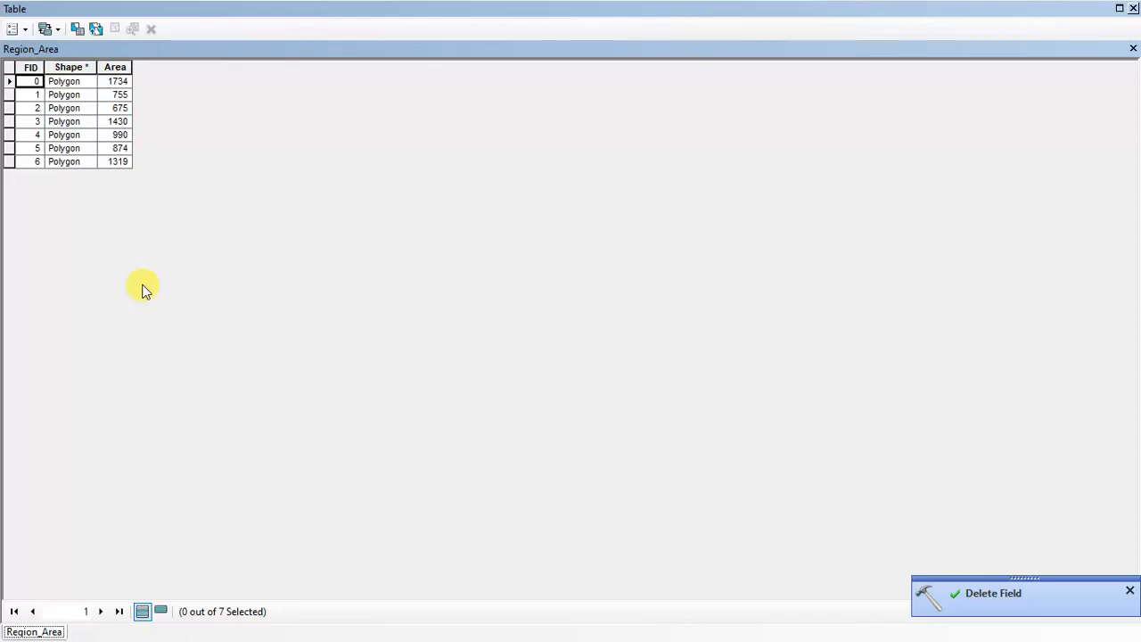
left_click(117, 67)
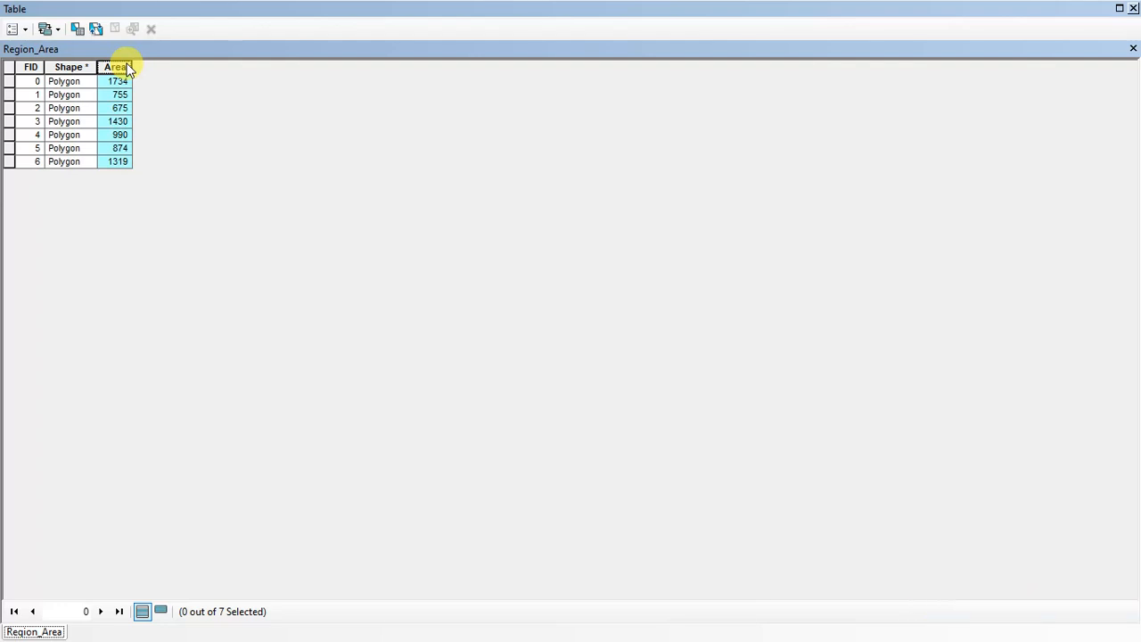
left_click(1133, 9)
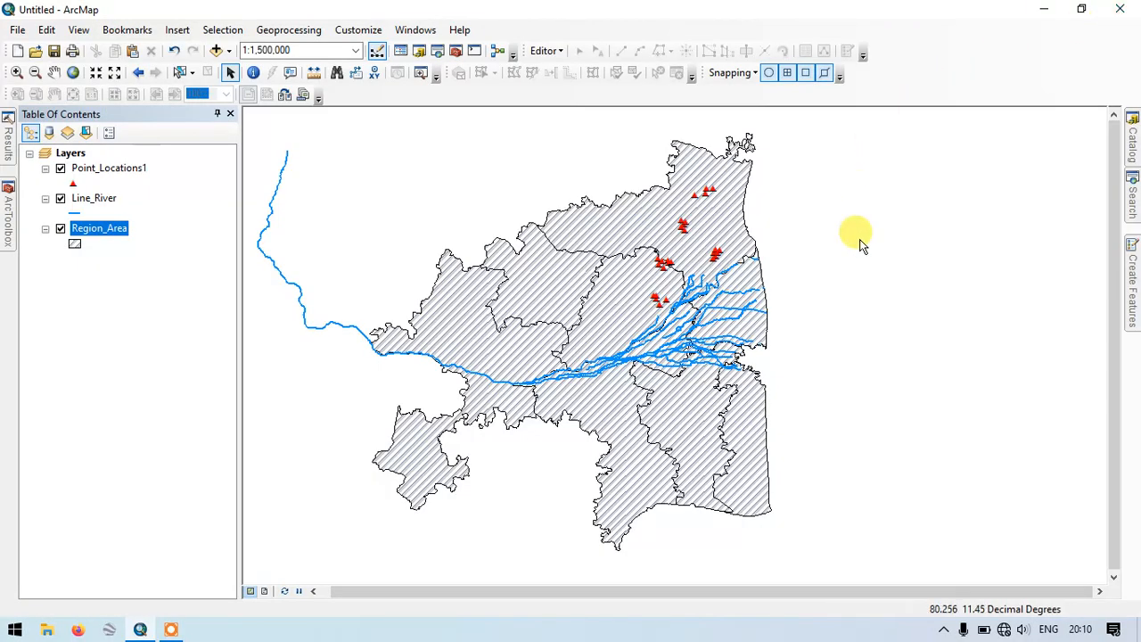